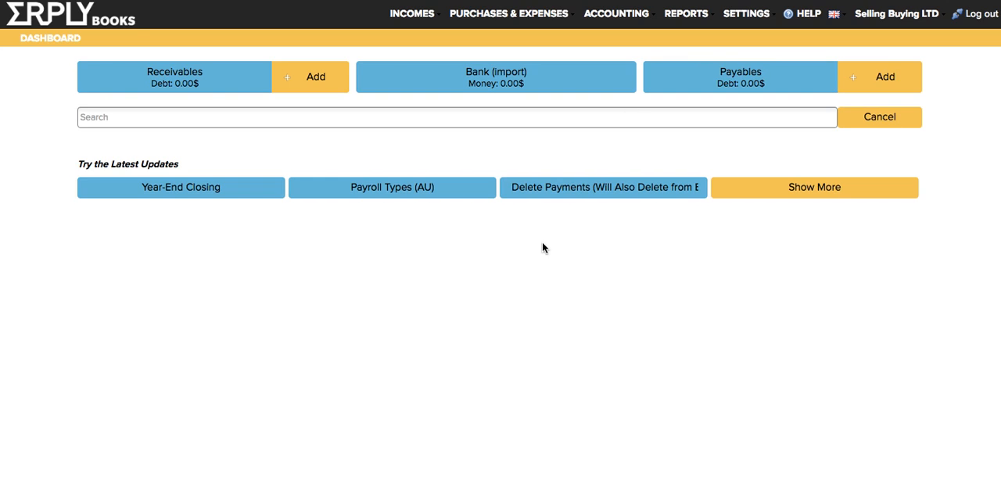
- Open the organisation's configuration and examine the available base currency options
{"action": "left_click", "coordinate": [746, 17]}
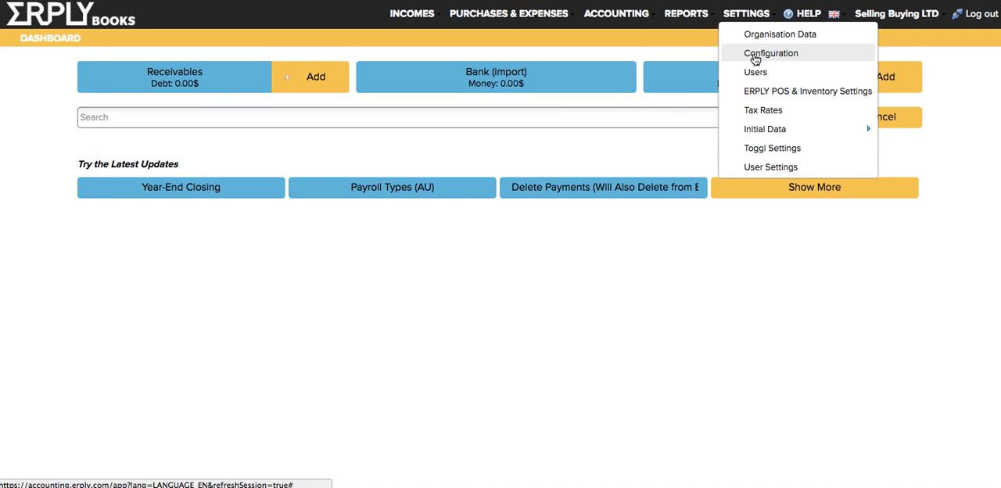
{"action": "left_click", "coordinate": [755, 54]}
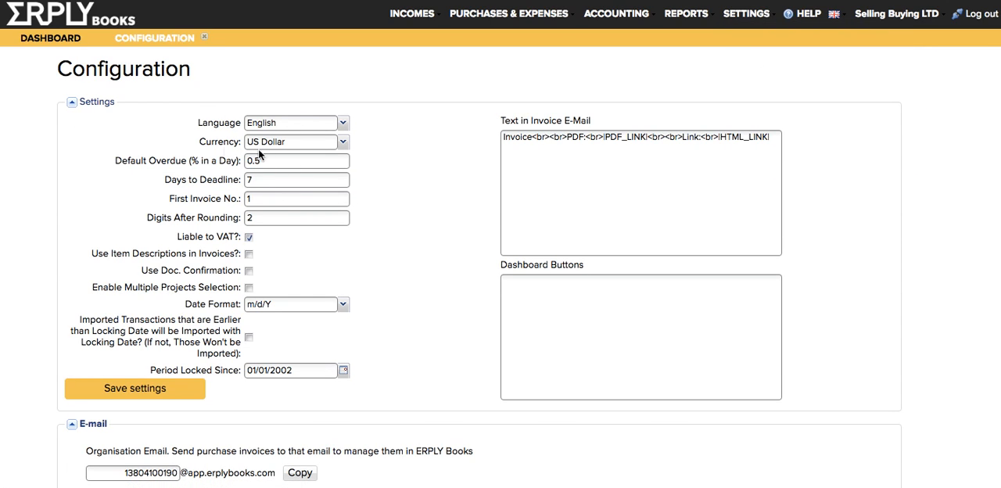
{"action": "left_click", "coordinate": [342, 142]}
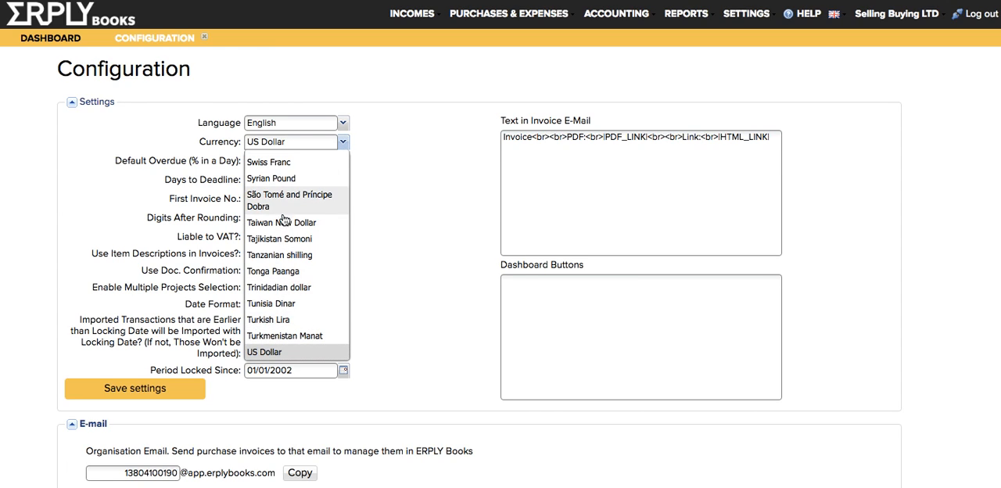
{"action": "left_click", "coordinate": [392, 194]}
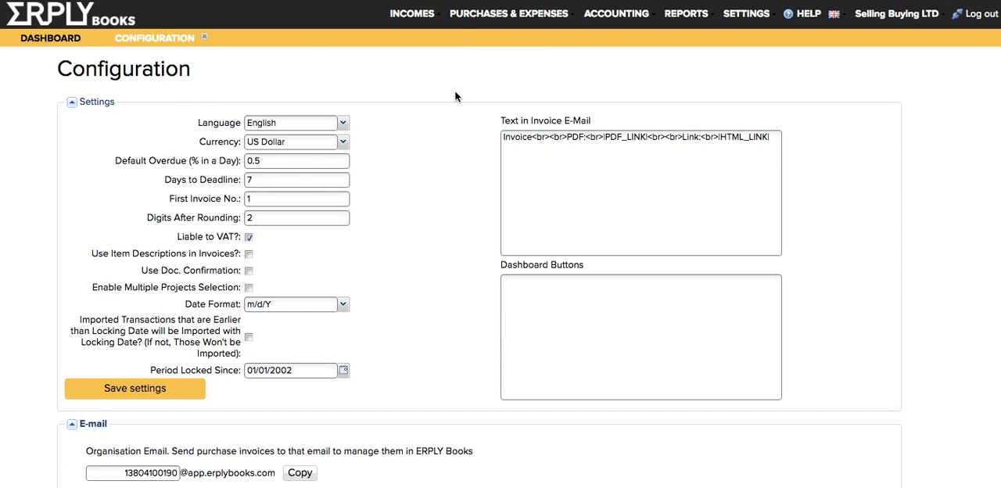
- Start a new purchase invoice and set its currency to Tanzanian shilling
{"action": "left_click", "coordinate": [475, 21]}
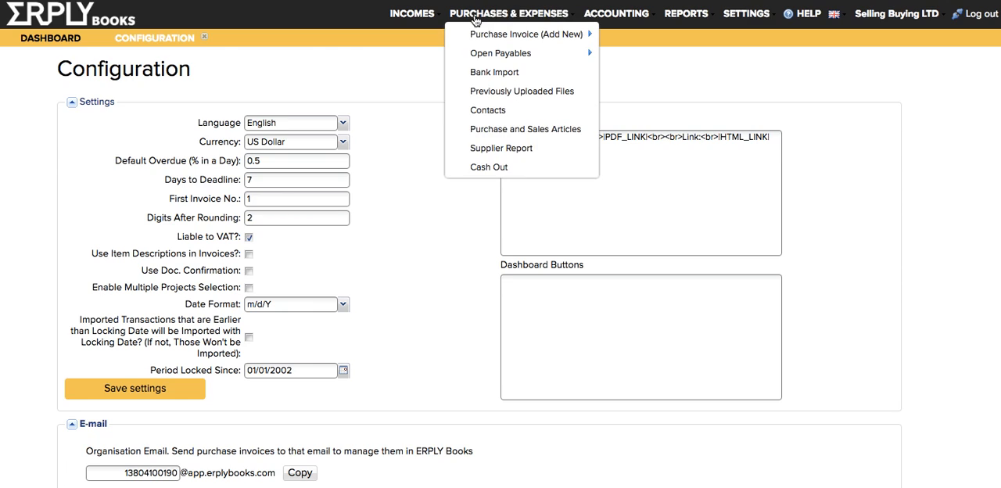
{"action": "mouse_move", "coordinate": [482, 34]}
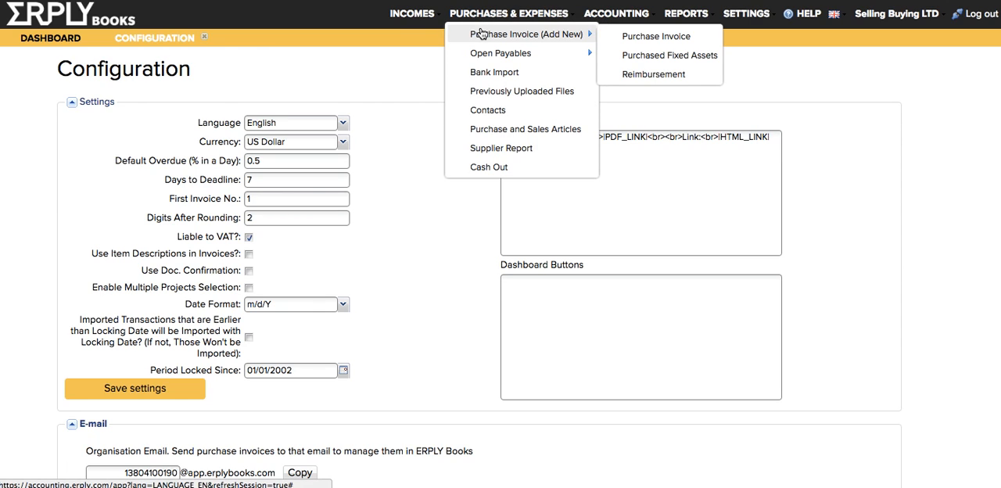
{"action": "left_click", "coordinate": [482, 34]}
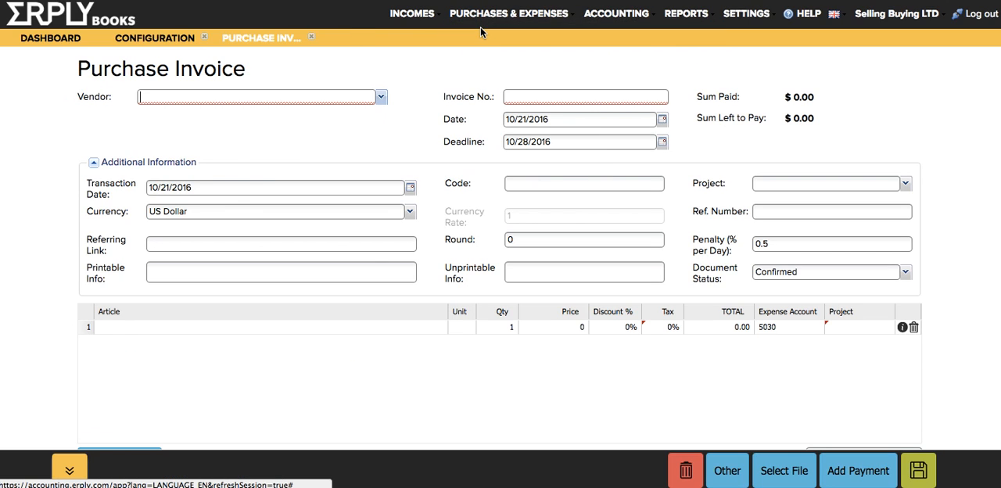
{"action": "left_click", "coordinate": [215, 212]}
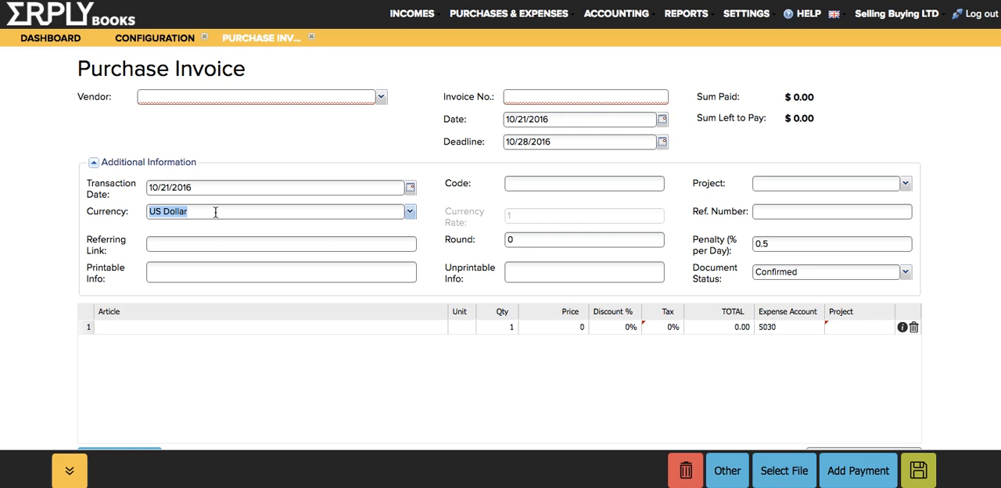
{"action": "type", "text": "tanz"}
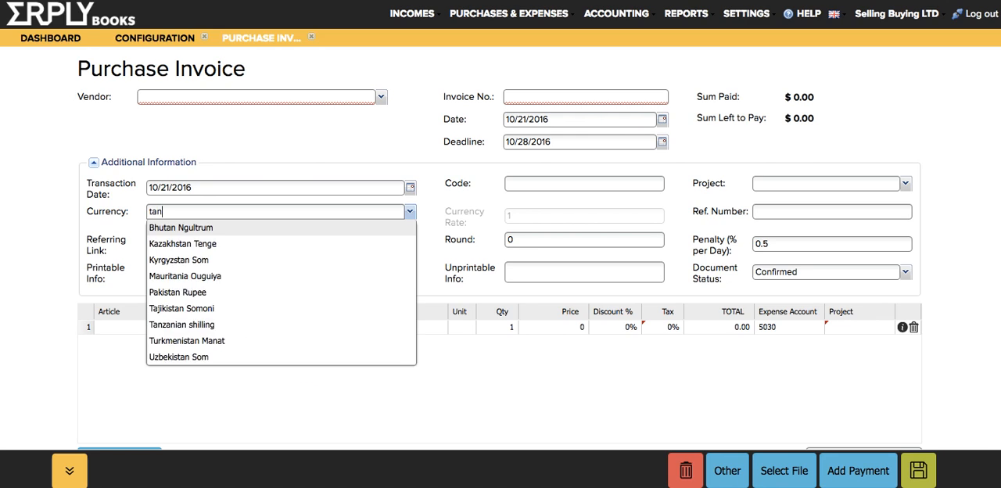
{"action": "key", "text": "Return"}
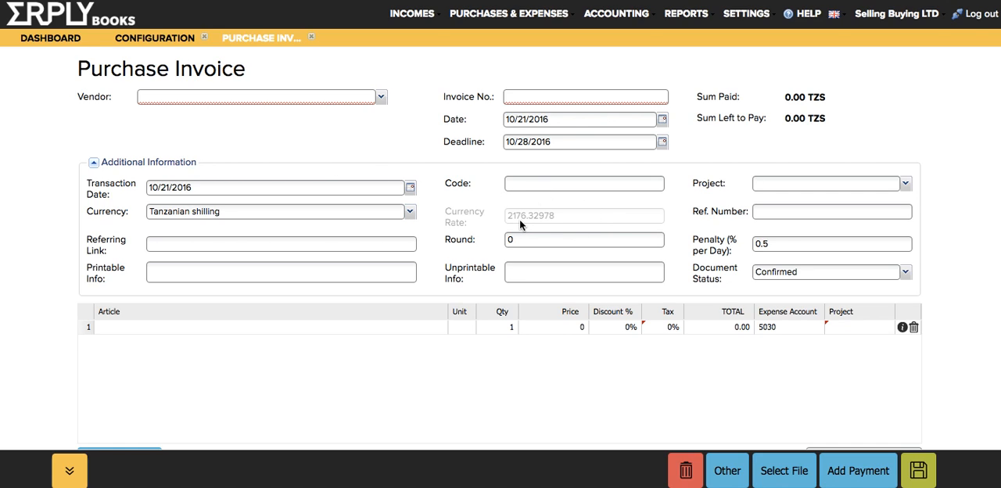
- Set the purchase invoice date to 10/21/2015 and check the base currency in the configuration
{"action": "left_click", "coordinate": [579, 121]}
{"action": "key", "text": "BackSpace"}
{"action": "type", "text": "5"}
{"action": "left_click", "coordinate": [372, 131]}
{"action": "scroll", "coordinate": [357, 165], "scroll_direction": "down", "scroll_amount": 2}
{"action": "scroll", "coordinate": [356, 164], "scroll_direction": "up", "scroll_amount": 2}
{"action": "left_click", "coordinate": [155, 43]}
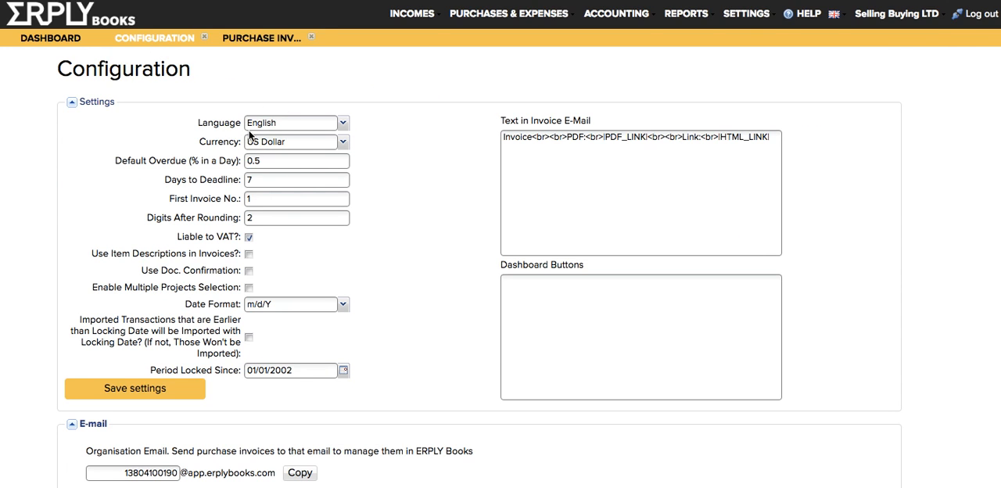
{"action": "left_click", "coordinate": [258, 39]}
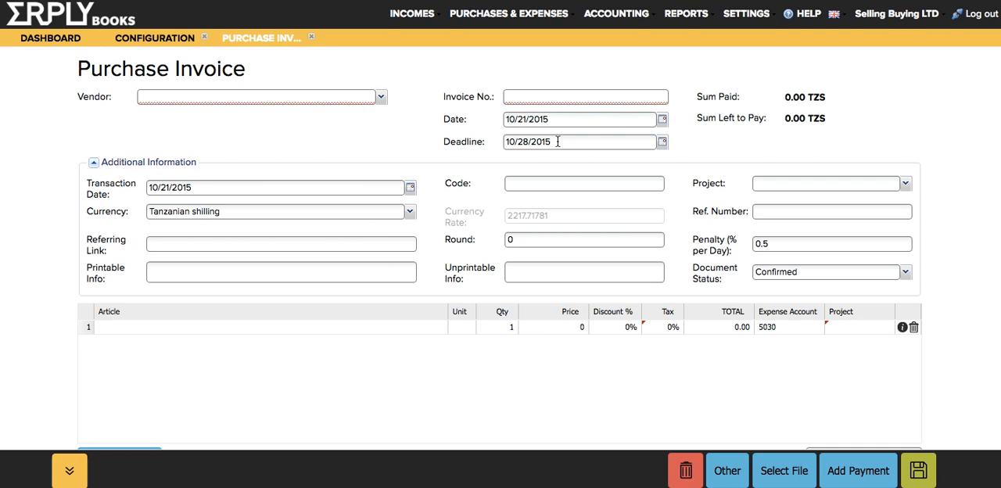
- Set the purchase invoice date back to 10/21/2016
{"action": "left_click", "coordinate": [556, 117]}
{"action": "key", "text": "BackSpace"}
{"action": "type", "text": "6"}
- Enter New Supplier LTD as the invoice's vendor and fill in the invoice number
{"action": "left_click", "coordinate": [258, 93]}
{"action": "key", "text": "Down"}
{"action": "type", "text": "Ne"}
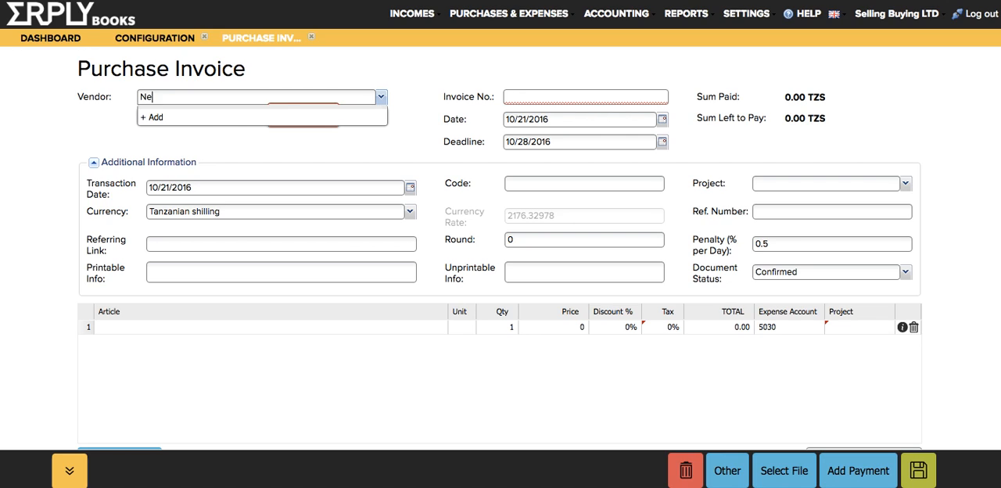
{"action": "type", "text": "w SUpplier"}
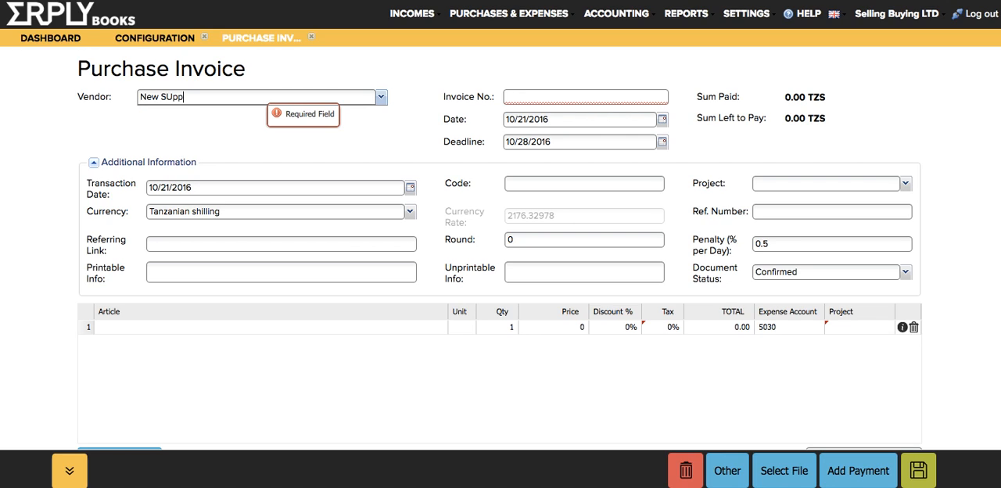
{"action": "key", "text": "Right"}
{"action": "key", "text": "Right"}
{"action": "key", "text": "BackSpace"}
{"action": "type", "text": "u"}
{"action": "key", "text": "End"}
{"action": "type", "text": "LTD"}
{"action": "key", "text": "Tab"}
{"action": "type", "text": "2398298239821"}
{"action": "key", "text": "Tab"}
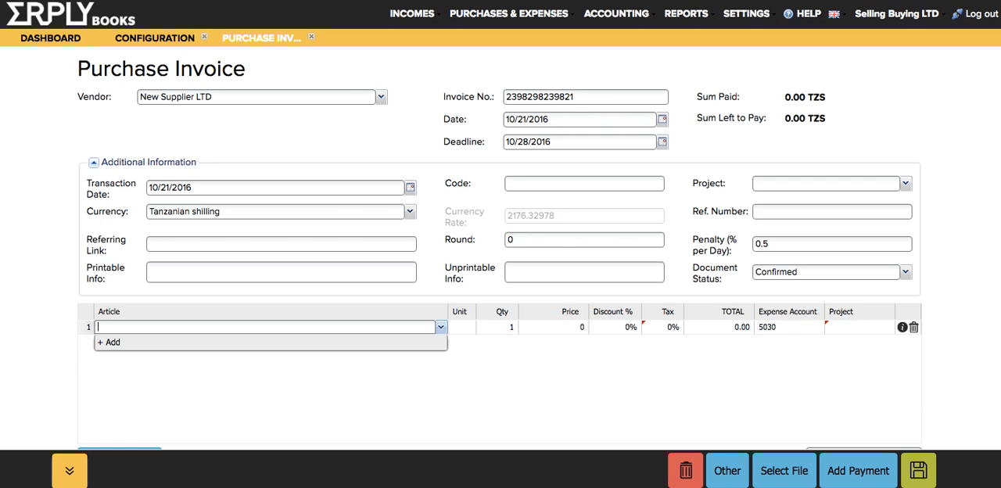
- Fill the first invoice line with the article "Somekind of expense" at a price of 10000
{"action": "type", "text": "Some kind of expense"}
{"action": "key", "text": "Tab"}
{"action": "type", "text": "10000"}
{"action": "key", "text": "Return"}
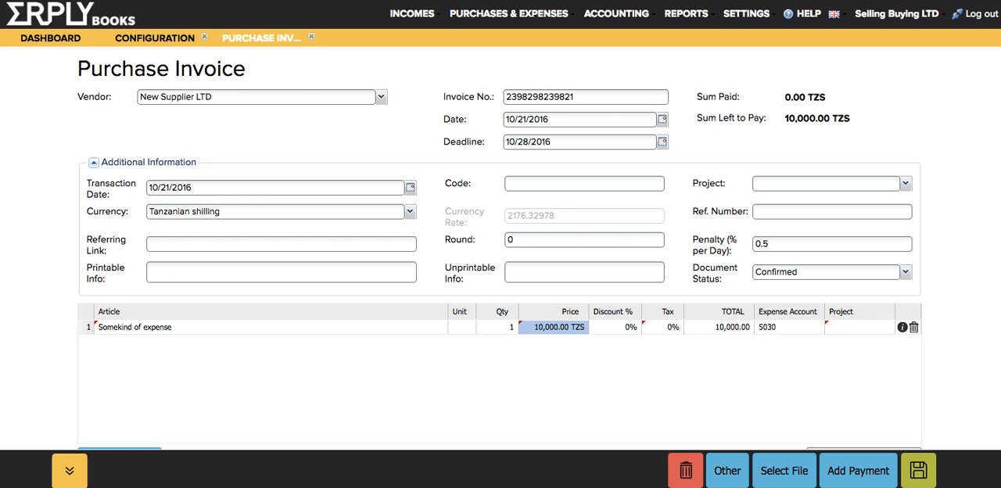
- Assign expense account 5910 (Automobile Expenses) to the invoice line and save the invoice without attaching a file
{"action": "key", "text": "Right"}
{"action": "key", "text": "Right"}
{"action": "key", "text": "Right"}
{"action": "key", "text": "Right"}
{"action": "key", "text": "Left"}
{"action": "key", "text": "Left"}
{"action": "key", "text": "Right"}
{"action": "key", "text": "Right"}
{"action": "key", "text": "Return"}
{"action": "scroll", "coordinate": [813, 241], "scroll_direction": "down", "scroll_amount": 2}
{"action": "scroll", "coordinate": [814, 240], "scroll_direction": "down", "scroll_amount": 3}
{"action": "scroll", "coordinate": [814, 269], "scroll_direction": "down", "scroll_amount": 2}
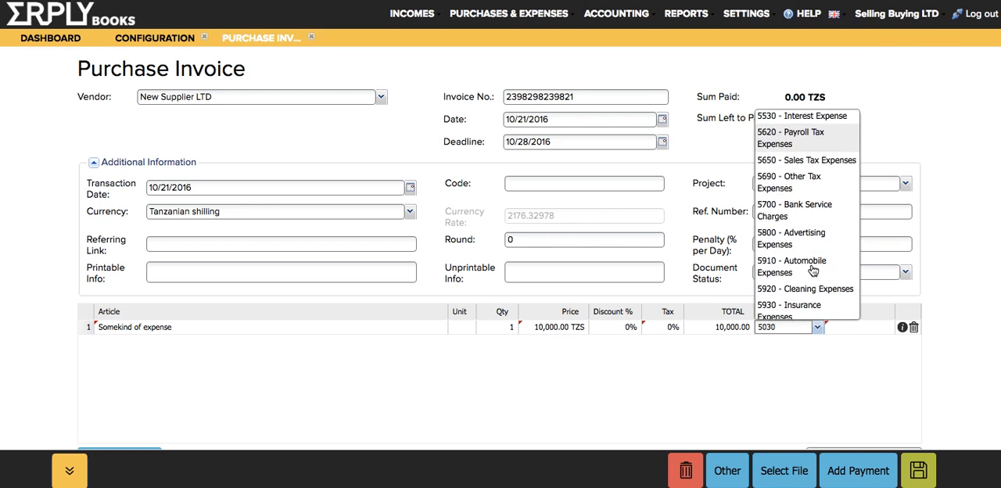
{"action": "scroll", "coordinate": [814, 270], "scroll_direction": "down", "scroll_amount": 2}
{"action": "left_click", "coordinate": [809, 208]}
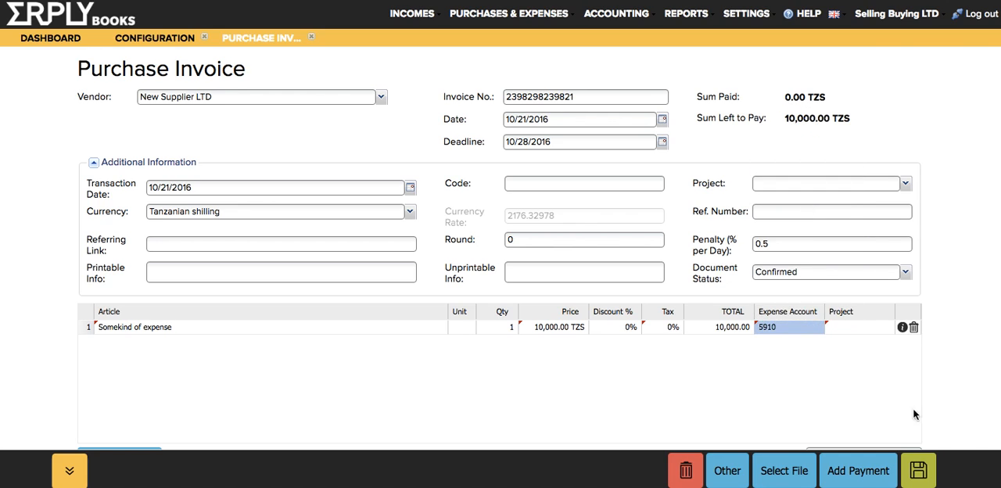
{"action": "left_click", "coordinate": [918, 470]}
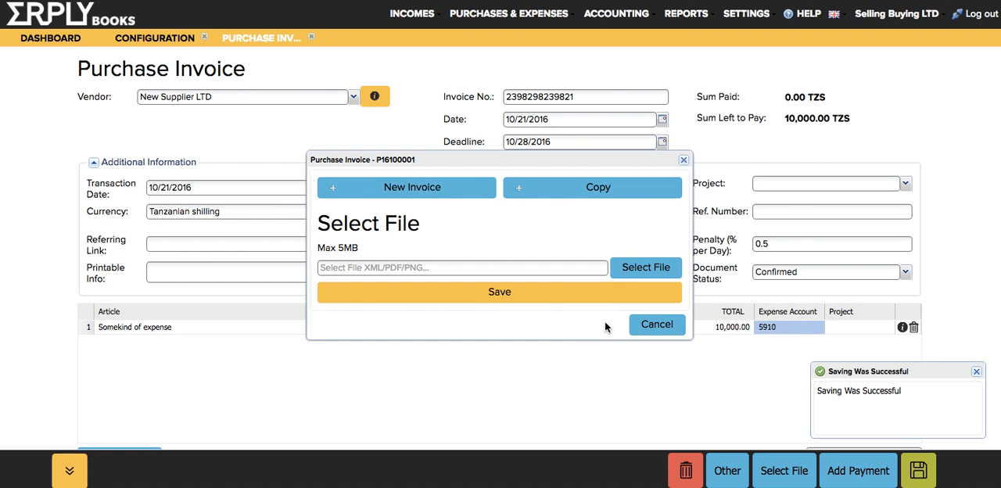
{"action": "left_click", "coordinate": [655, 324]}
- Show the invoice line's accounting transaction and examine its debit and credit amounts
{"action": "left_click", "coordinate": [903, 328]}
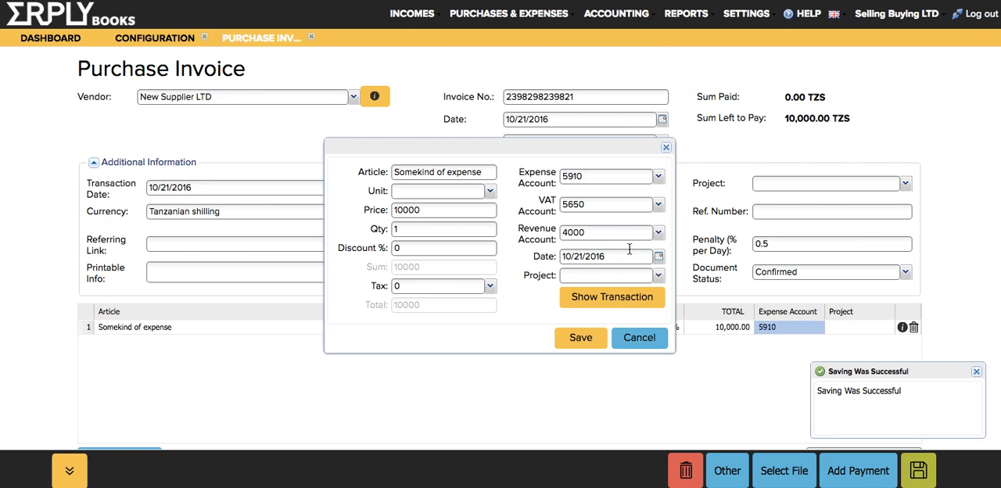
{"action": "left_click", "coordinate": [607, 297]}
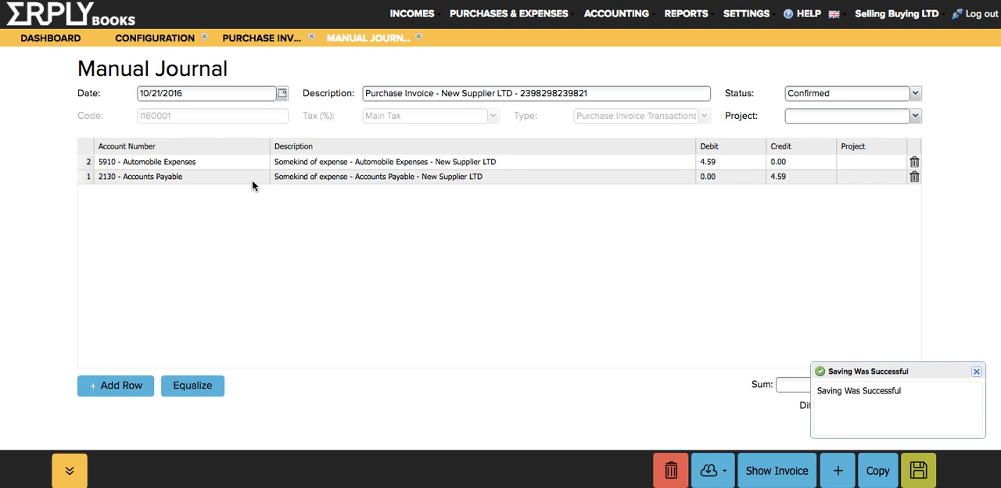
{"action": "left_click", "coordinate": [724, 164]}
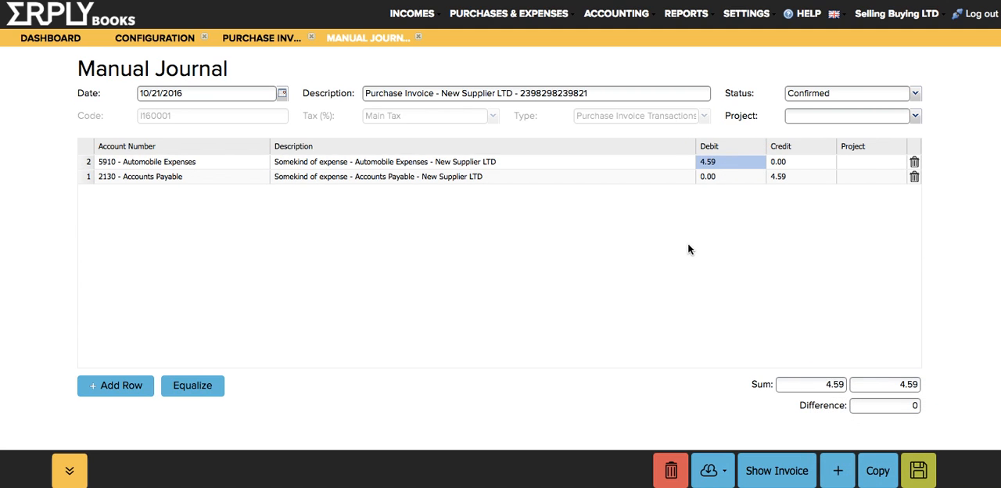
- Close the configuration, purchase invoice and manual journal pages and return to the dashboard
{"action": "left_click", "coordinate": [68, 40]}
{"action": "left_click", "coordinate": [161, 38]}
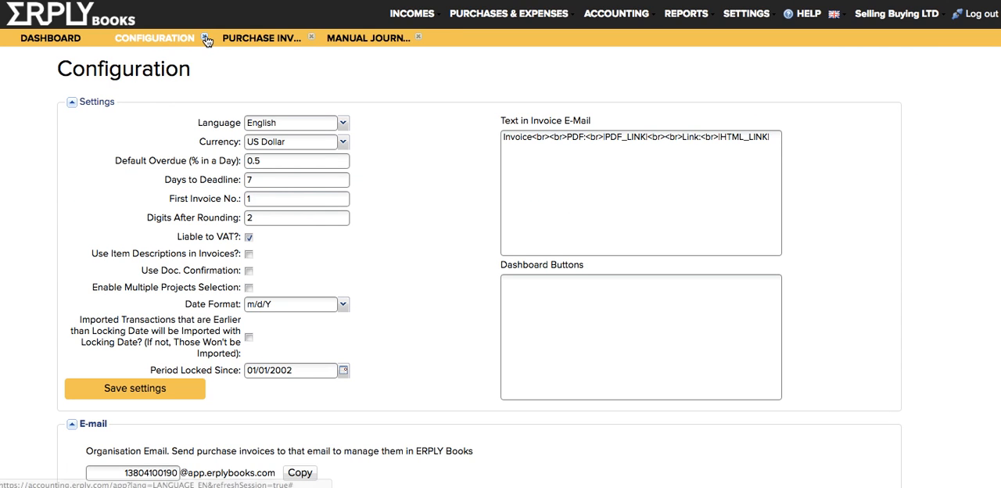
{"action": "left_click", "coordinate": [205, 37]}
{"action": "left_click", "coordinate": [205, 37]}
{"action": "left_click", "coordinate": [205, 37]}
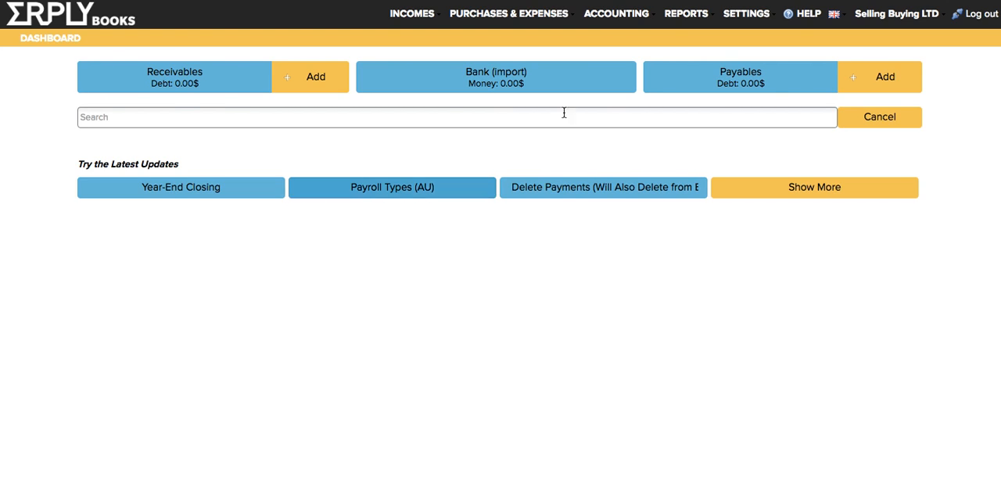
- Open the chart of accounts and examine the currencies and balance types of the accounts
{"action": "left_click", "coordinate": [601, 20]}
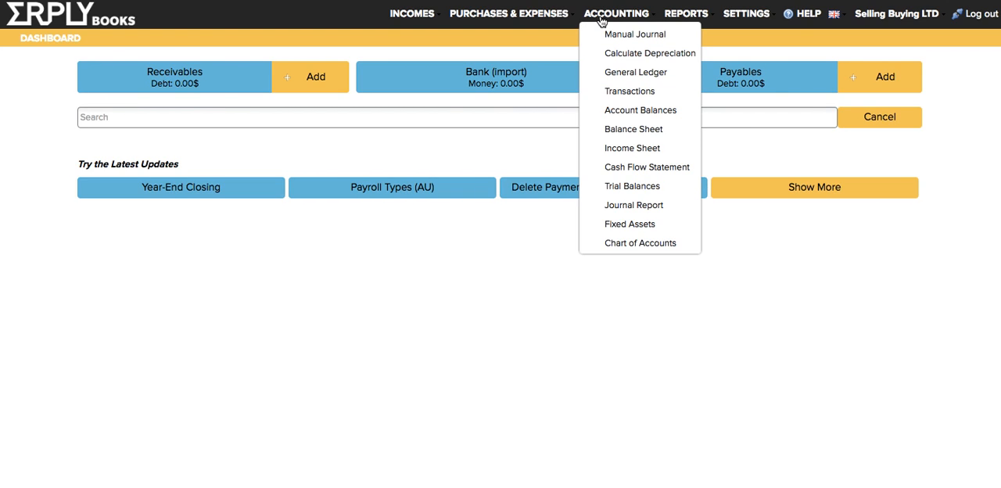
{"action": "left_click", "coordinate": [603, 244]}
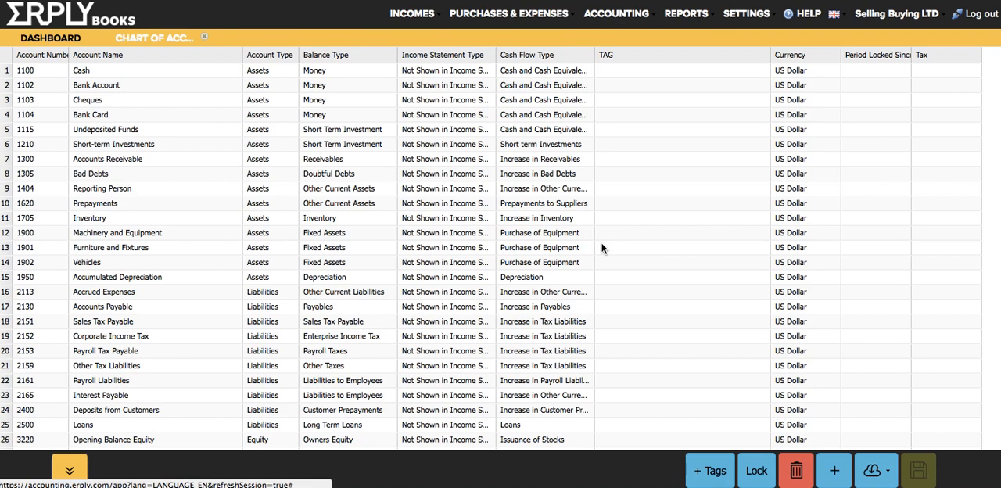
{"action": "left_click", "coordinate": [811, 88]}
{"action": "left_click", "coordinate": [808, 127]}
{"action": "left_click", "coordinate": [801, 88]}
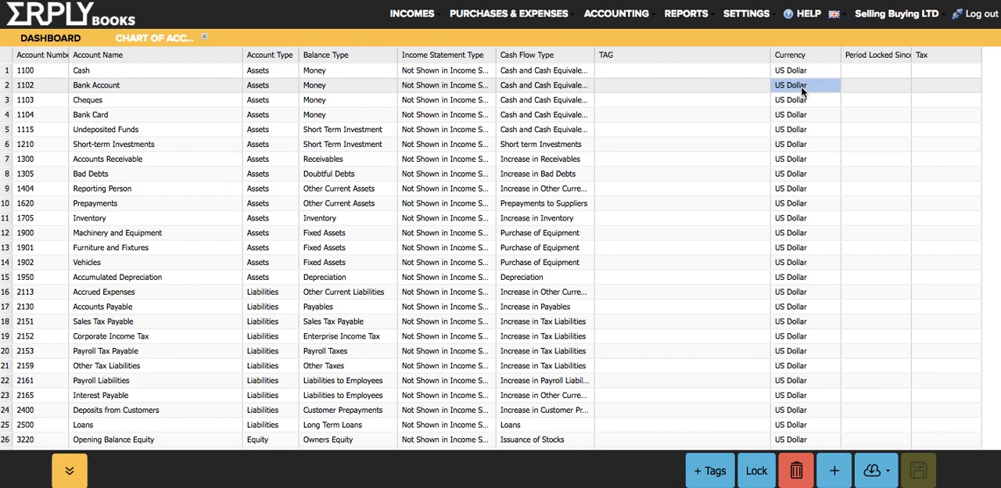
{"action": "left_click", "coordinate": [340, 91]}
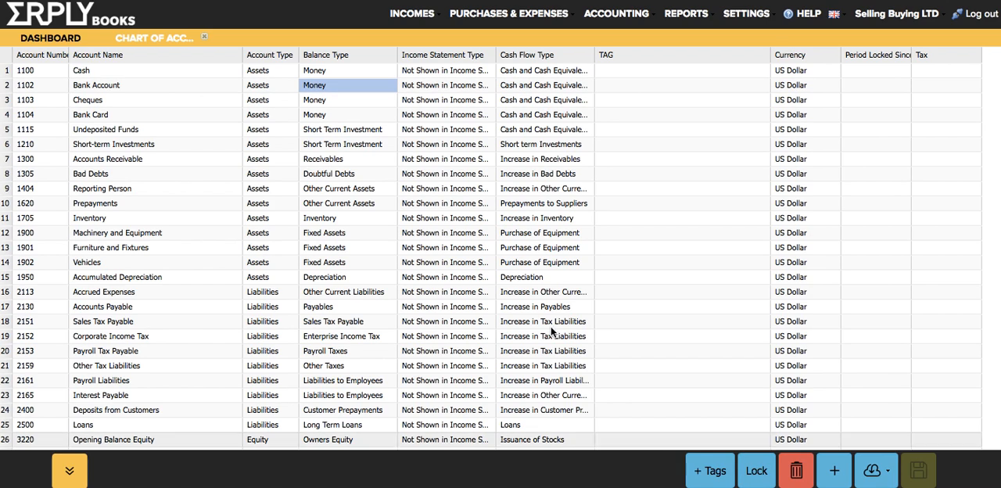
{"action": "left_click", "coordinate": [344, 218]}
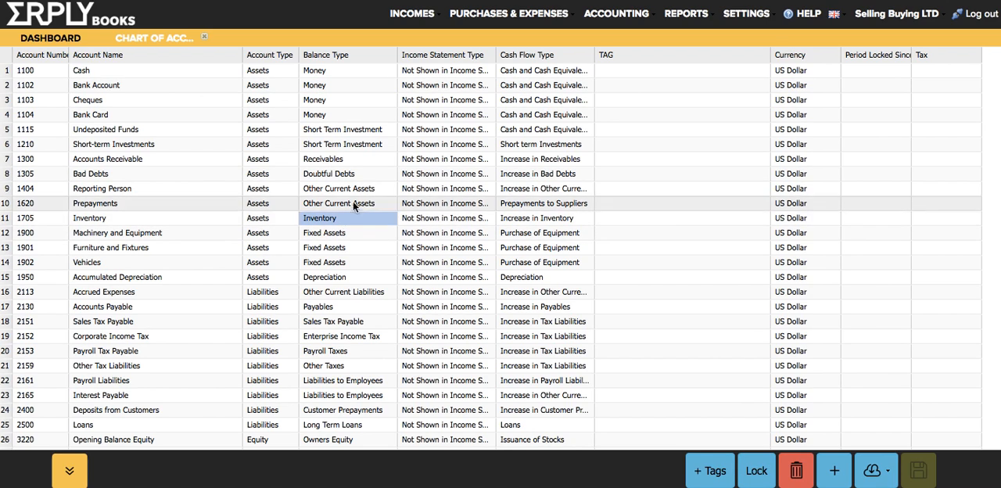
{"action": "left_click", "coordinate": [371, 158]}
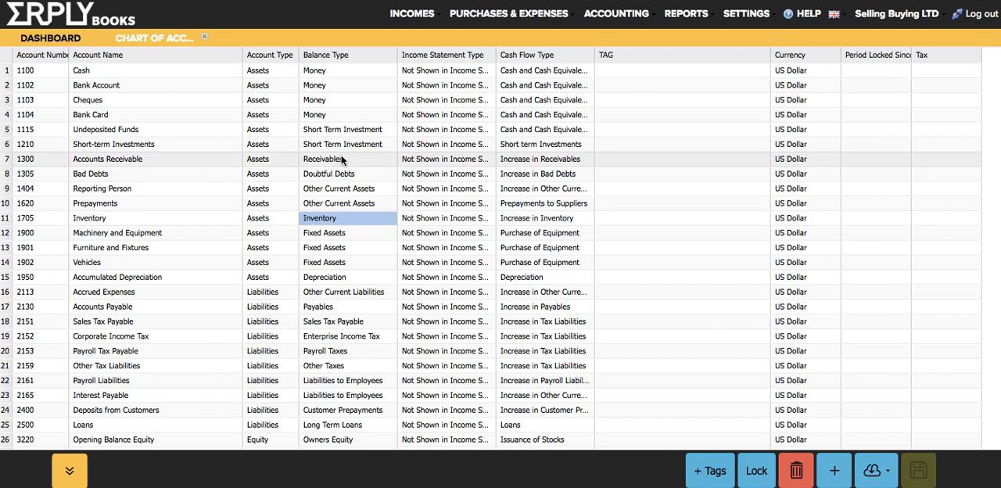
- Start a new account numbered 1105, named "EUR account", with account type Assets
{"action": "left_click", "coordinate": [834, 470]}
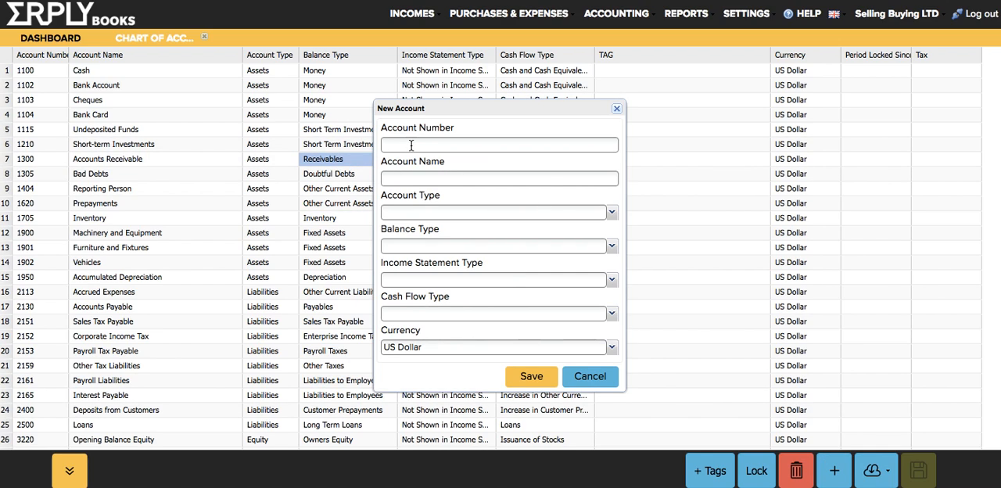
{"action": "type", "text": "1105"}
{"action": "key", "text": "Tab"}
{"action": "type", "text": "EUR account"}
{"action": "key", "text": "Tab"}
{"action": "type", "text": "ass"}
{"action": "key", "text": "Tab"}
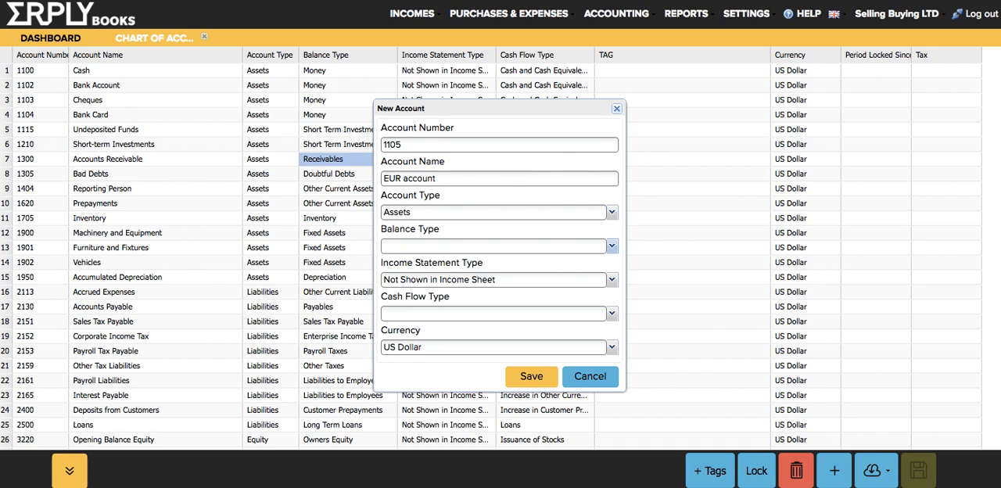
- Set the new account's balance type to Money and its currency to Euro, and save it
{"action": "type", "text": "Money"}
{"action": "key", "text": "Return"}
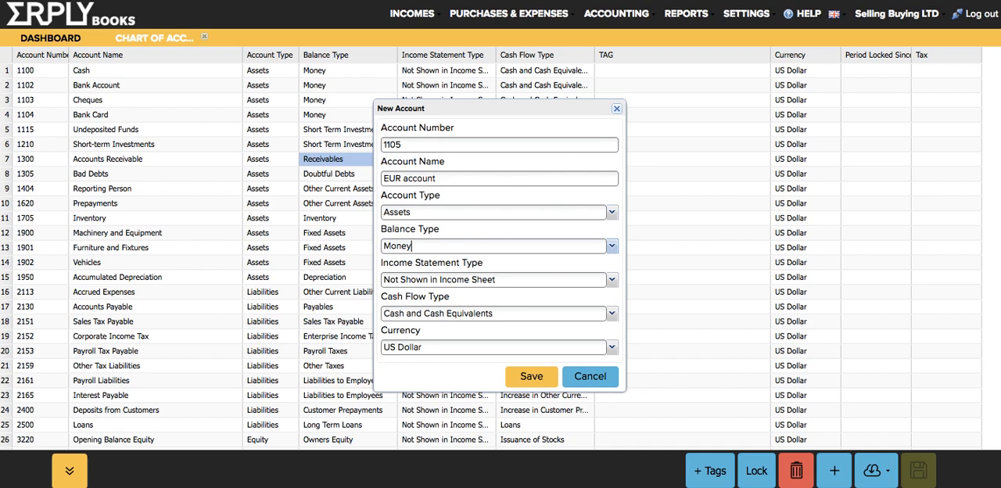
{"action": "key", "text": "Tab"}
{"action": "key", "text": "Tab"}
{"action": "key", "text": "Tab"}
{"action": "type", "text": "euro"}
{"action": "key", "text": "Return"}
{"action": "key", "text": "Return"}
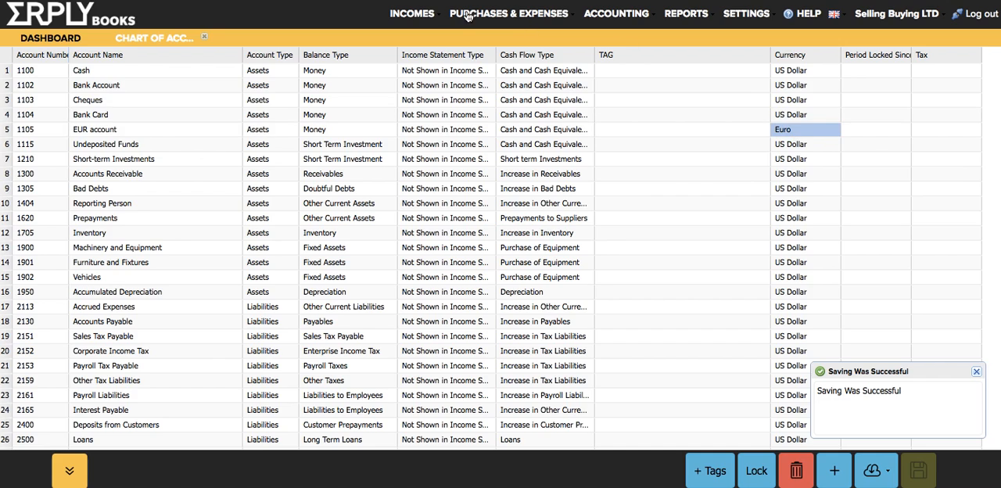
{"action": "left_click", "coordinate": [462, 14]}
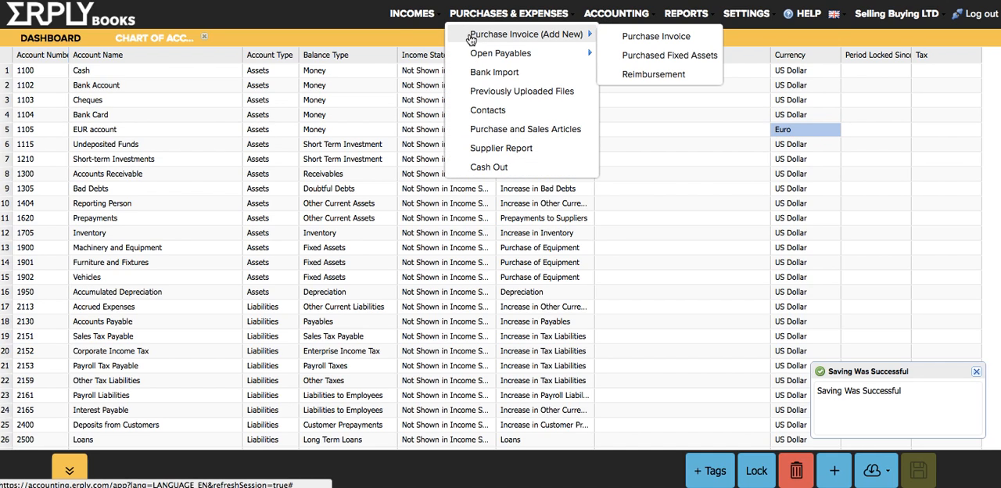
{"action": "left_click", "coordinate": [472, 36]}
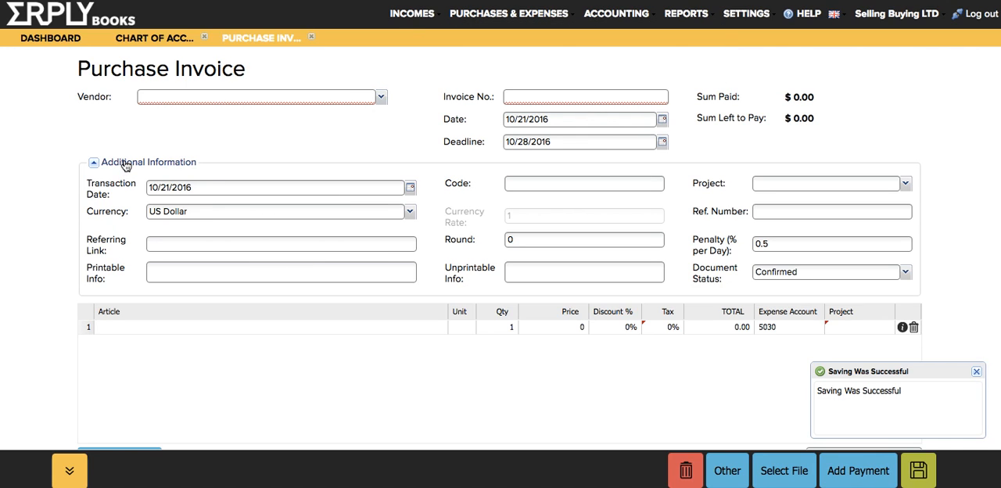
{"action": "double_click", "coordinate": [125, 162]}
{"action": "left_click", "coordinate": [217, 96]}
{"action": "type", "text": "EUR"}
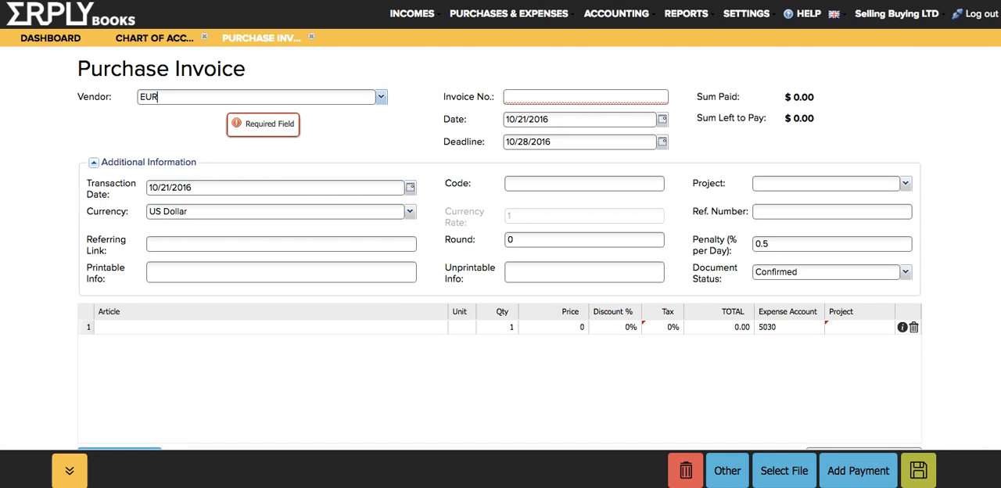
{"action": "type", "text": "O Supplier"}
{"action": "key", "text": "Tab"}
{"action": "type", "text": "3298219823"}
- Add the article "Somekind of expense" to the first invoice row with a price of 100
{"action": "left_click", "coordinate": [270, 327]}
{"action": "key", "text": "Down"}
{"action": "key", "text": "Down"}
{"action": "key", "text": "Return"}
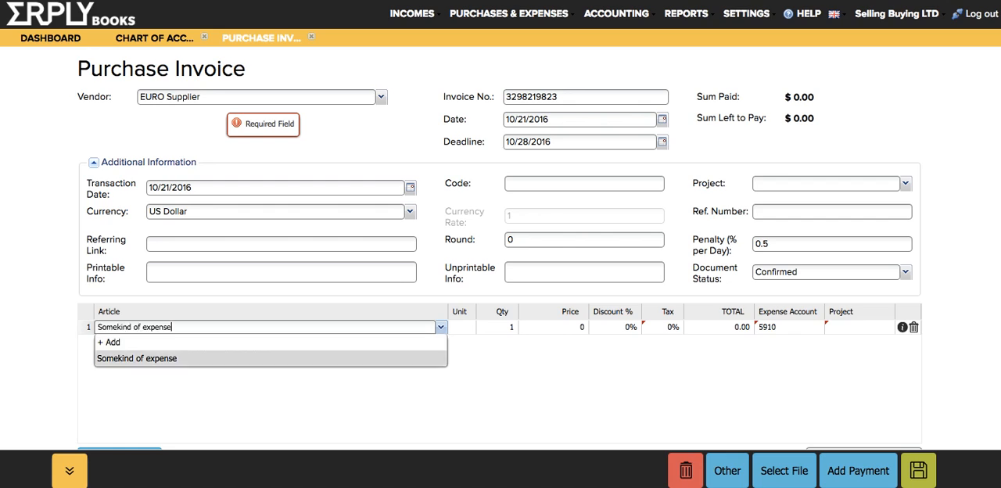
{"action": "key", "text": "Tab"}
{"action": "key", "text": "Tab"}
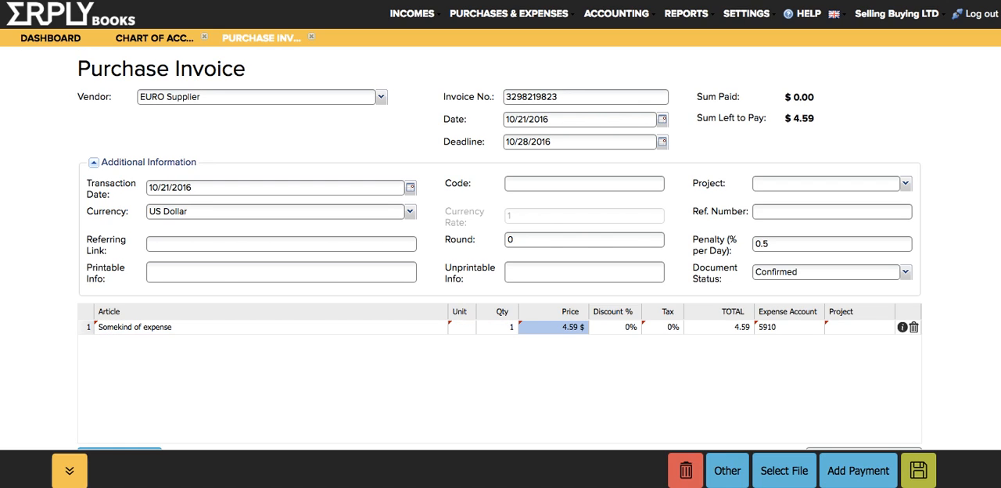
{"action": "type", "text": "100"}
{"action": "key", "text": "Return"}
- Change the invoice currency to Euro and its date to 10/01/2016, and save the invoice
{"action": "left_click", "coordinate": [202, 218]}
{"action": "type", "text": "Euro"}
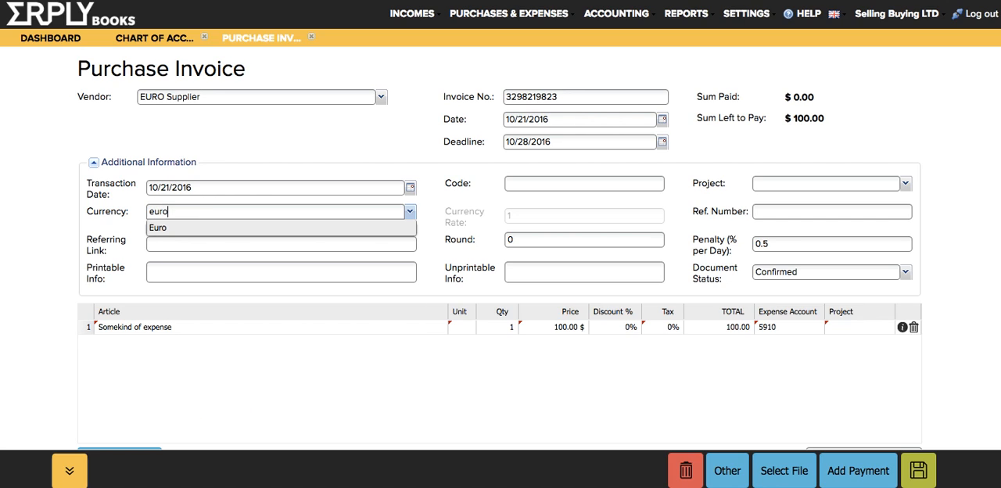
{"action": "key", "text": "Return"}
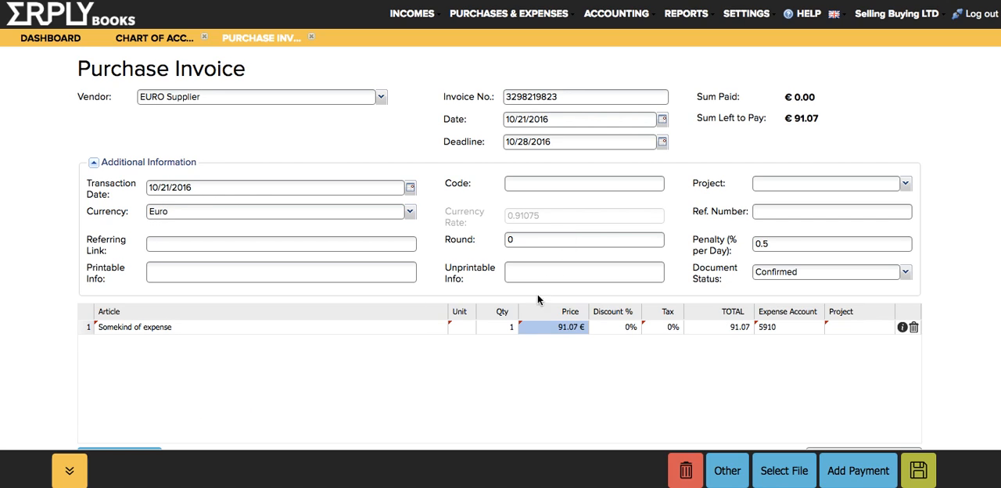
{"action": "left_click", "coordinate": [662, 119]}
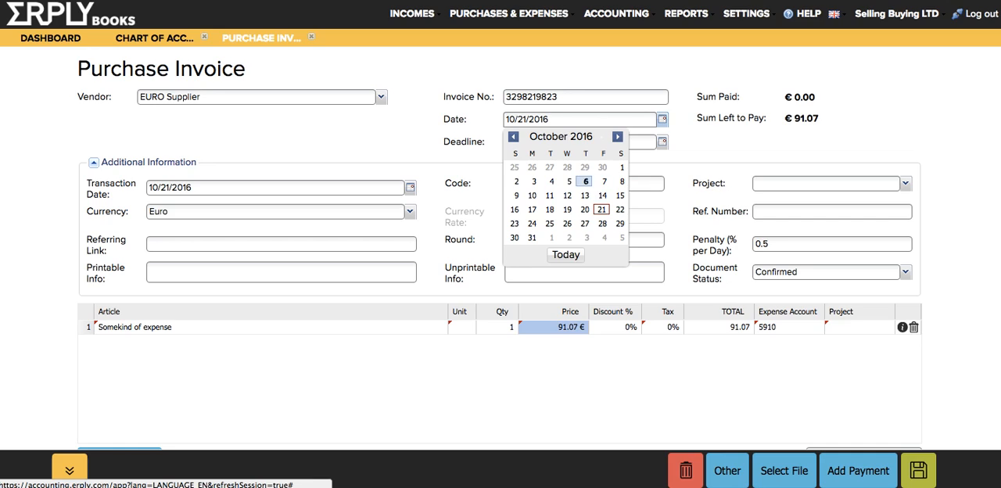
{"action": "left_click", "coordinate": [622, 167]}
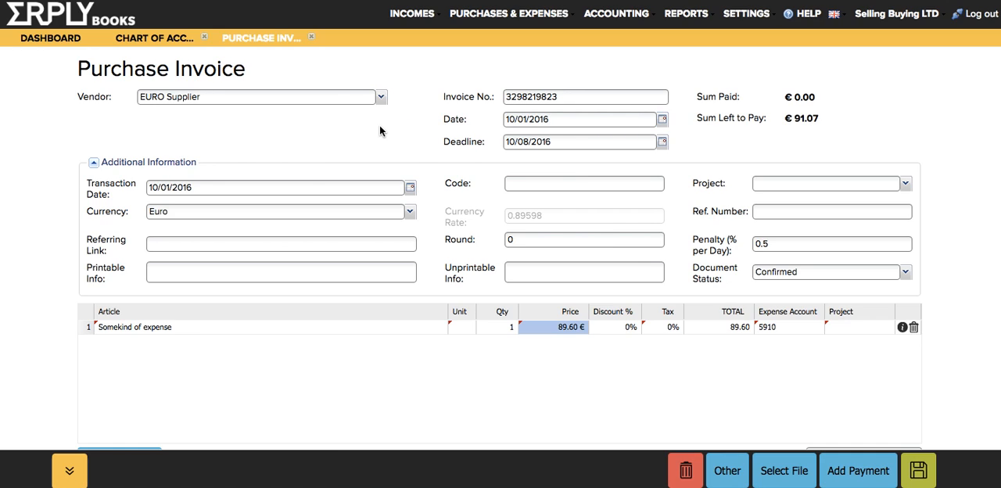
{"action": "left_click", "coordinate": [918, 472]}
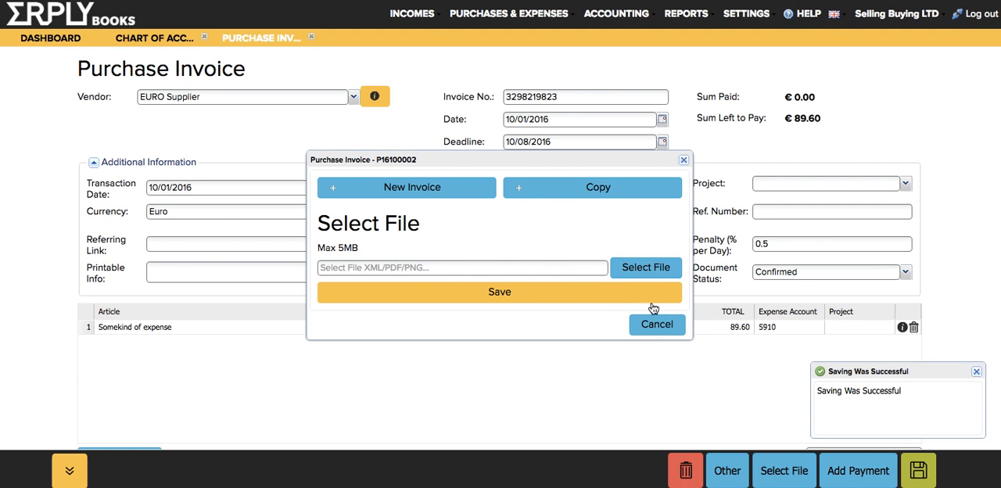
- Open the saved invoice's journal transaction to review its debit and credit rows, and return to the invoice
{"action": "left_click", "coordinate": [656, 328]}
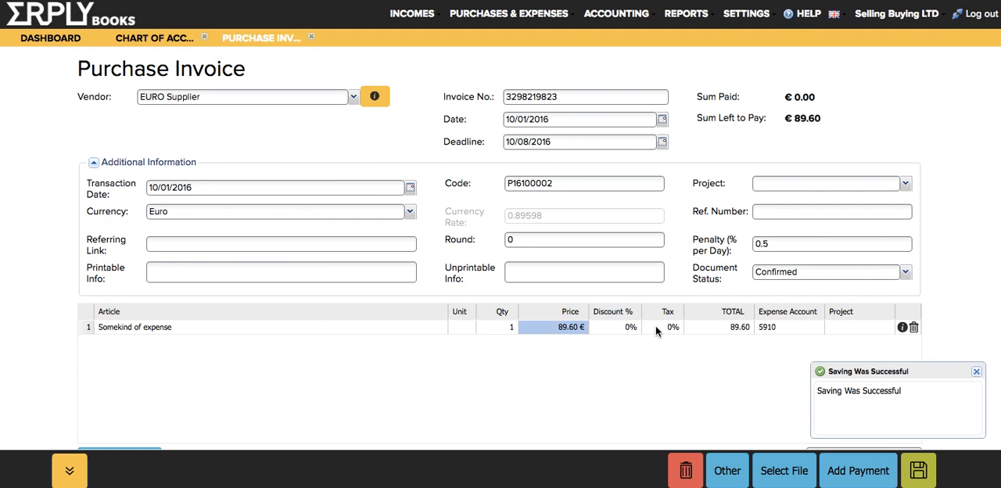
{"action": "left_click", "coordinate": [903, 327]}
{"action": "left_click", "coordinate": [588, 299]}
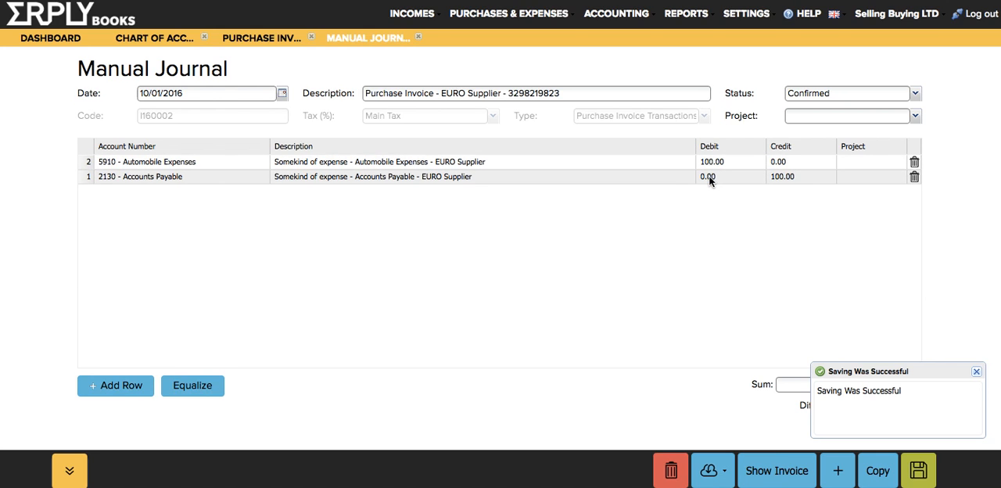
{"action": "left_click", "coordinate": [248, 39]}
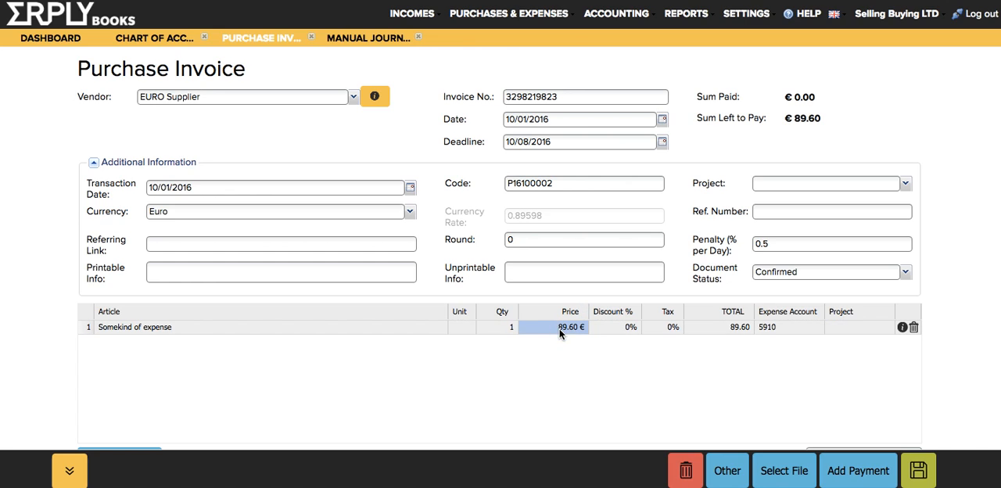
- Go to the open payables and start adding a payment for the EURO Supplier invoice
{"action": "left_click", "coordinate": [468, 14]}
{"action": "mouse_move", "coordinate": [477, 55]}
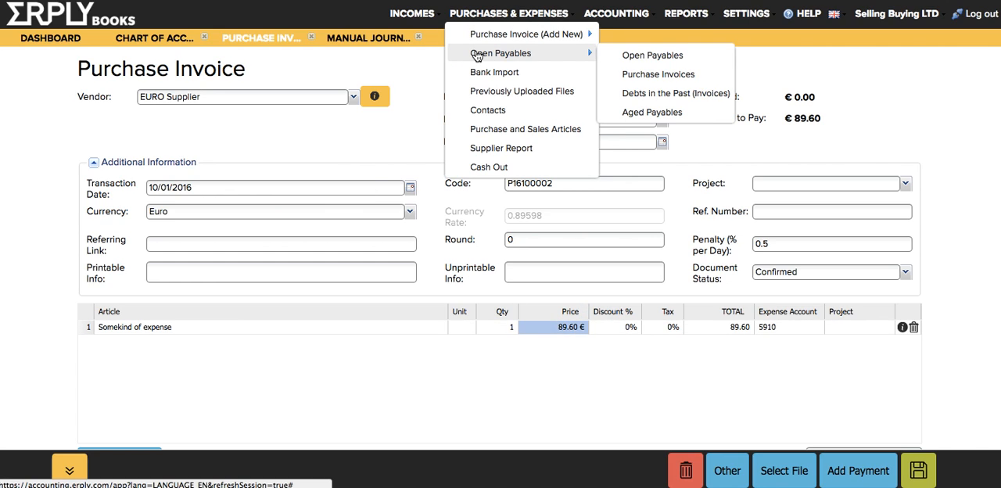
{"action": "left_click", "coordinate": [539, 55]}
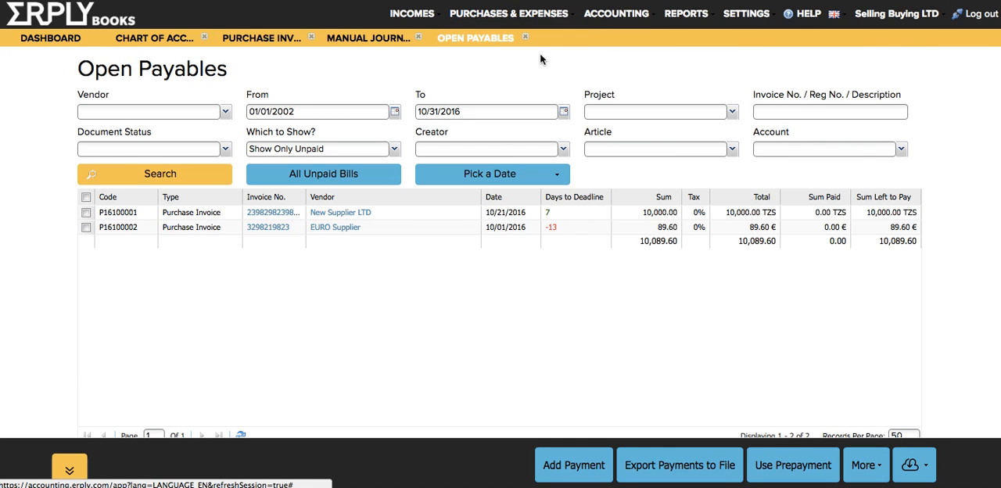
{"action": "left_click", "coordinate": [480, 230]}
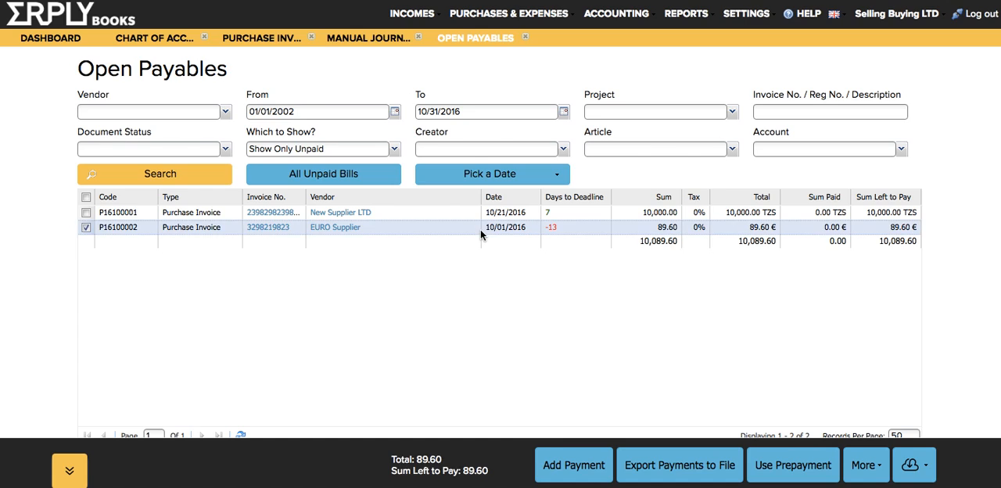
{"action": "left_click", "coordinate": [558, 464]}
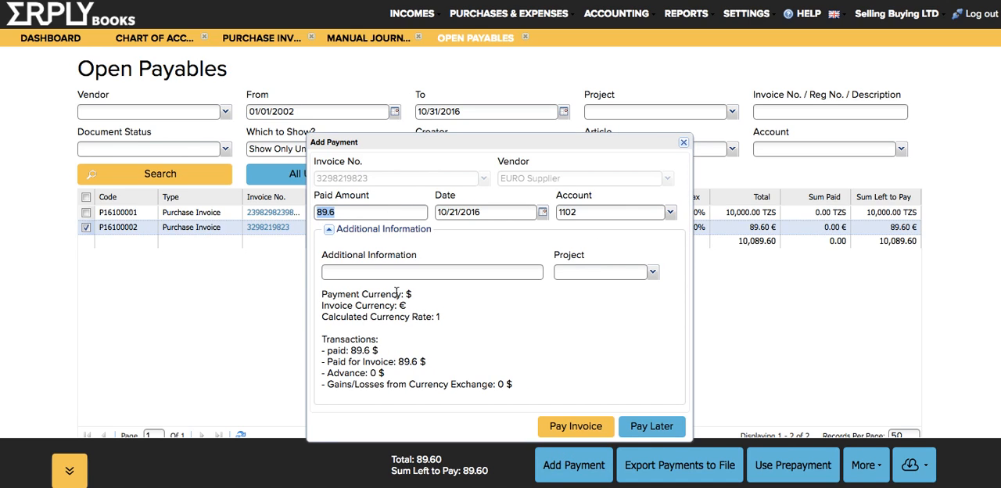
- Choose 1105 - EUR account as the payment account and examine the gains or losses from currency exchange
{"action": "left_click", "coordinate": [671, 212]}
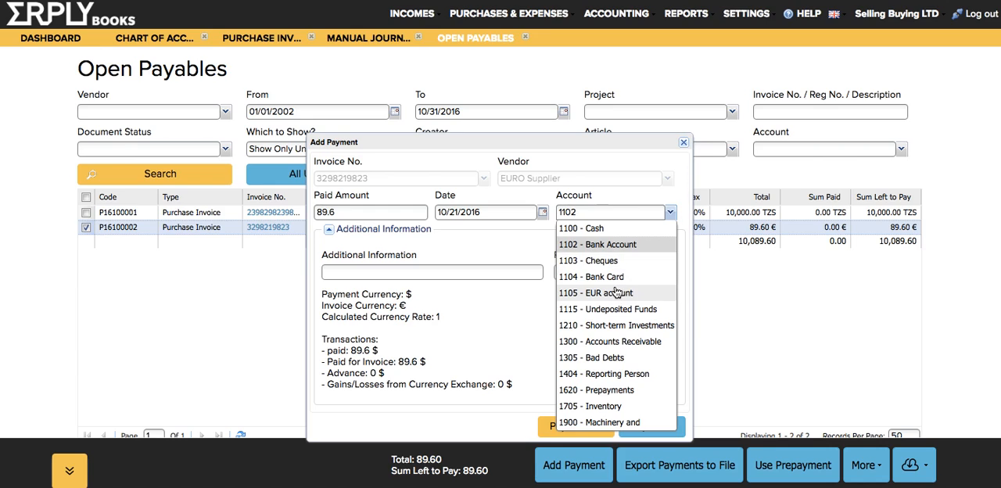
{"action": "left_click", "coordinate": [640, 294]}
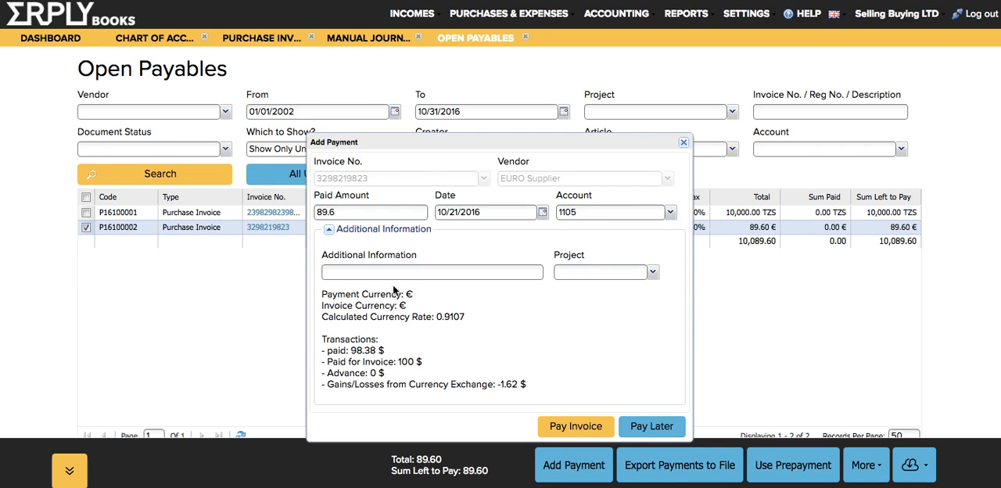
{"action": "left_click_drag", "start_coordinate": [327, 387], "coordinate": [535, 387]}
{"action": "left_click", "coordinate": [535, 386]}
- Set the payment date to 10/18/2016 and pay the invoice
{"action": "left_click_drag", "start_coordinate": [461, 141], "coordinate": [458, 82]}
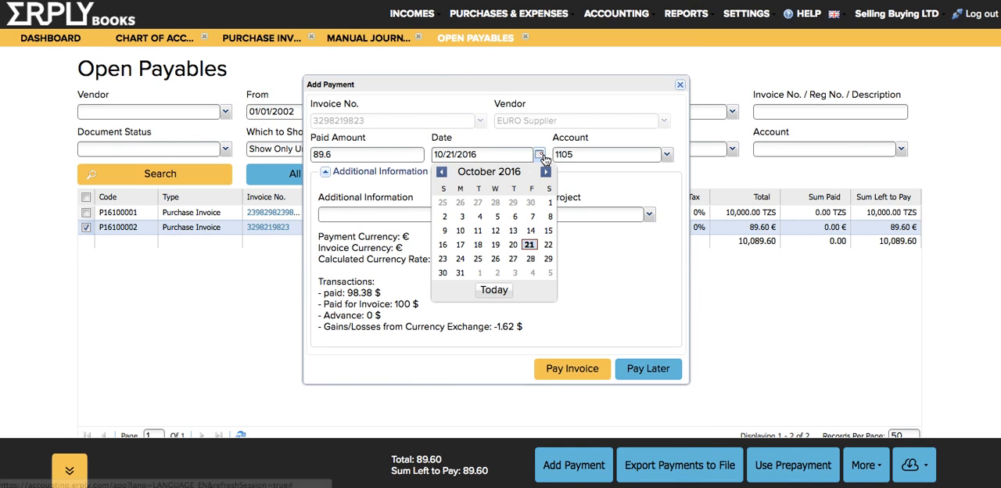
{"action": "left_click", "coordinate": [478, 245]}
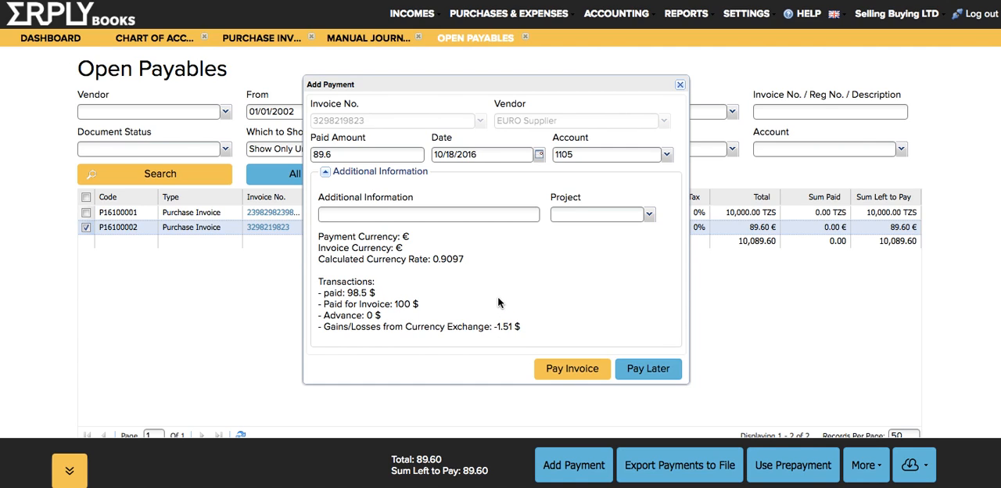
{"action": "left_click", "coordinate": [556, 367]}
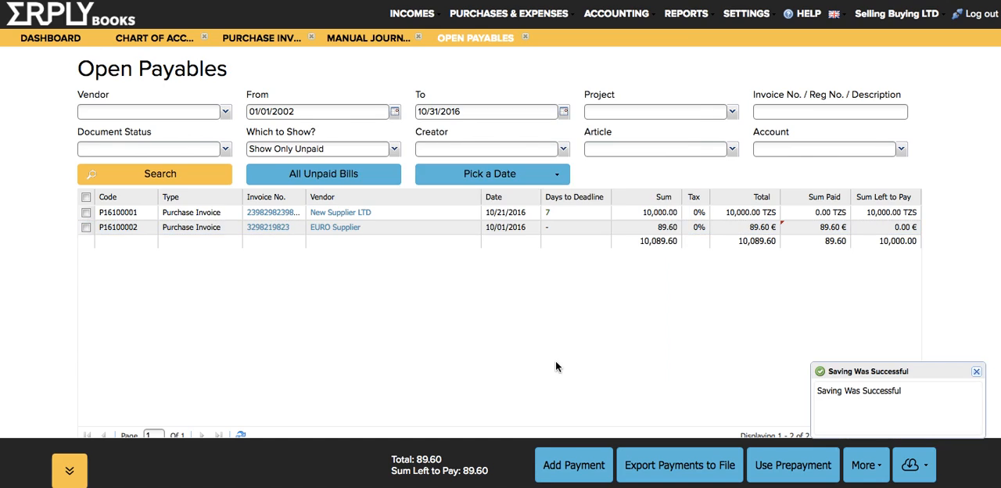
- View the EURO Supplier invoice's payments and open the payment's transaction to examine its Other Income row
{"action": "left_click", "coordinate": [399, 228]}
{"action": "right_click", "coordinate": [399, 229]}
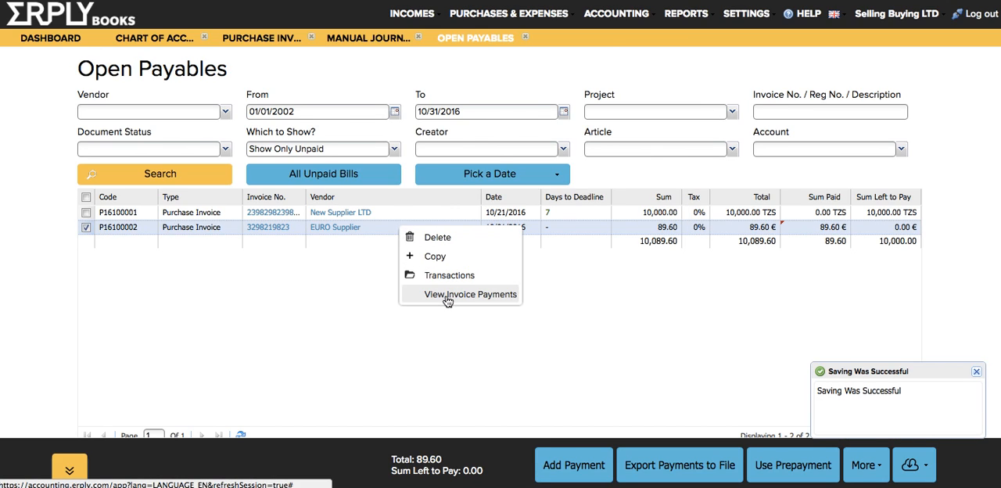
{"action": "left_click", "coordinate": [447, 296]}
{"action": "left_click", "coordinate": [376, 224]}
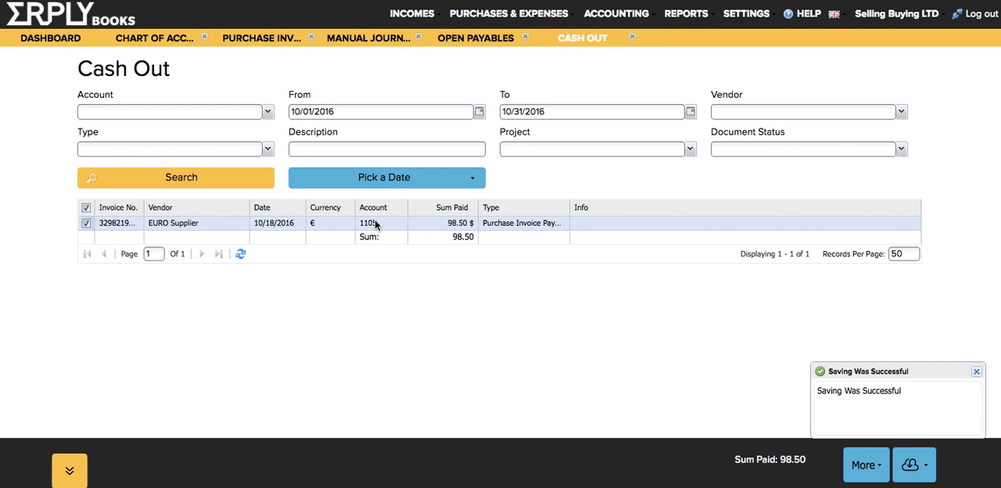
{"action": "right_click", "coordinate": [376, 225]}
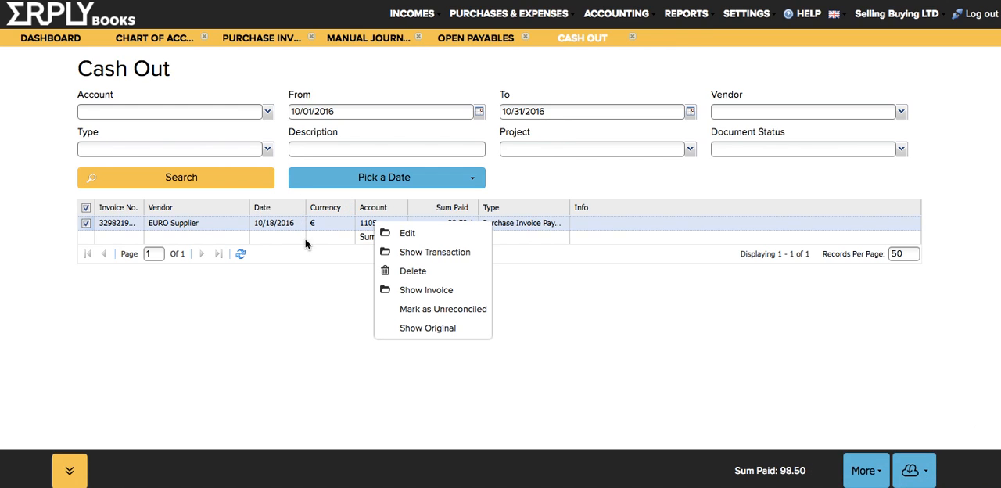
{"action": "left_click", "coordinate": [397, 255]}
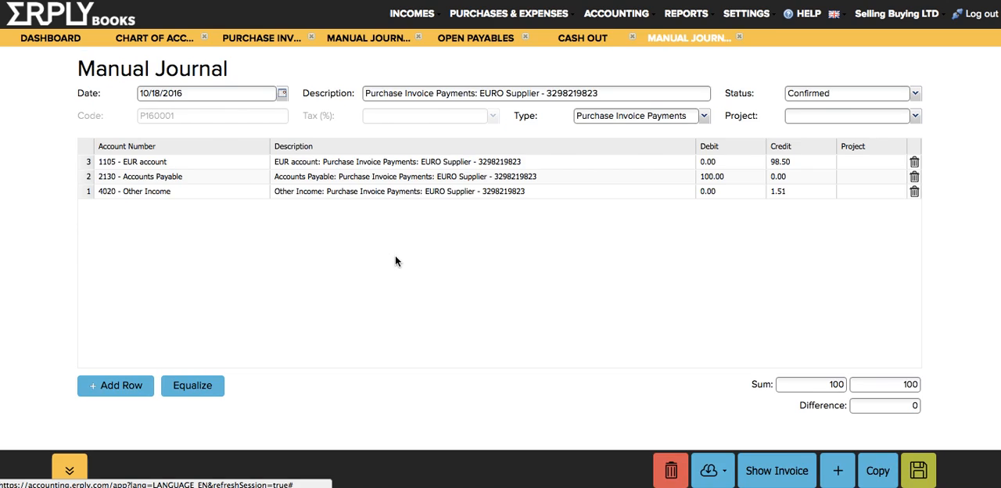
{"action": "left_click", "coordinate": [776, 191]}
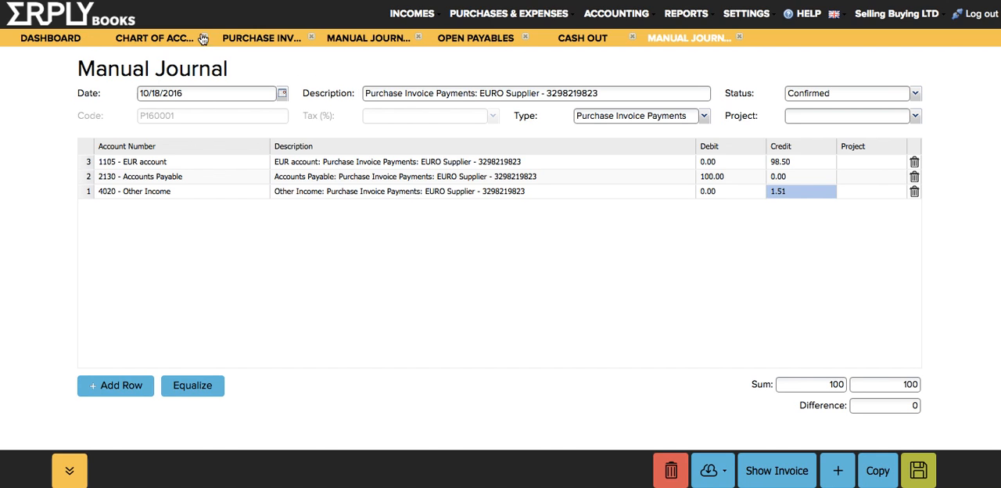
- Return to the chart of accounts and check the currency assigned to the EUR account
{"action": "left_click", "coordinate": [159, 39]}
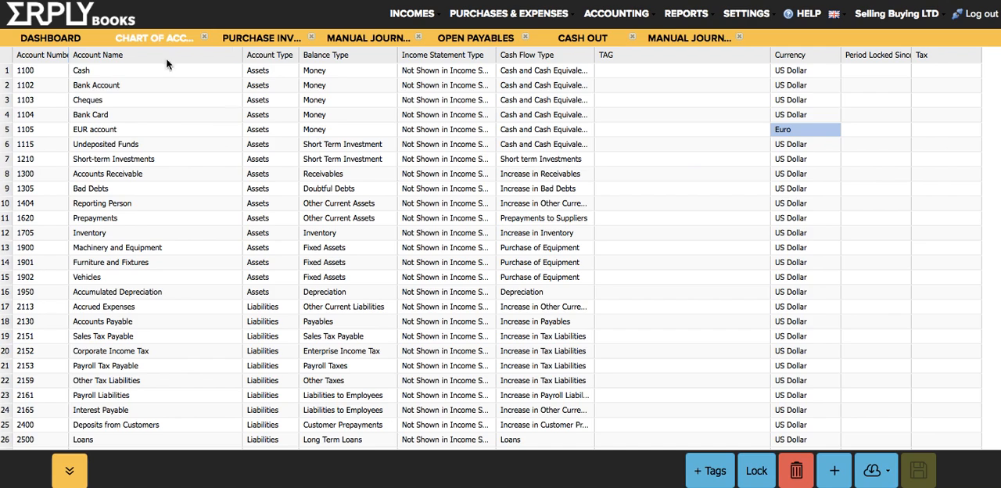
{"action": "double_click", "coordinate": [765, 130]}
{"action": "left_click", "coordinate": [643, 337]}
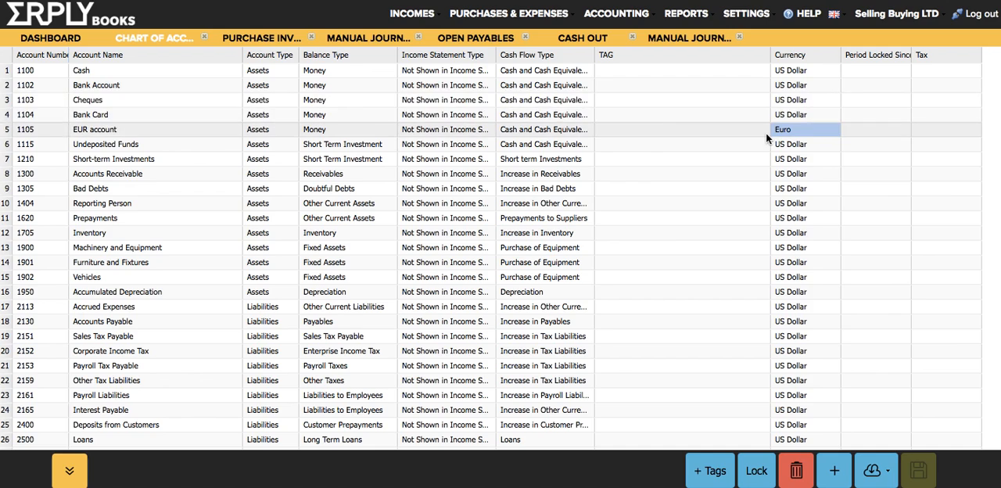
- From the dashboard, open an Other Money in (Excluding Invoices) entry, choose EUR account to check its currency rate, and cancel the entry
{"action": "left_click", "coordinate": [69, 40]}
{"action": "left_click", "coordinate": [214, 119]}
{"action": "type", "text": "other"}
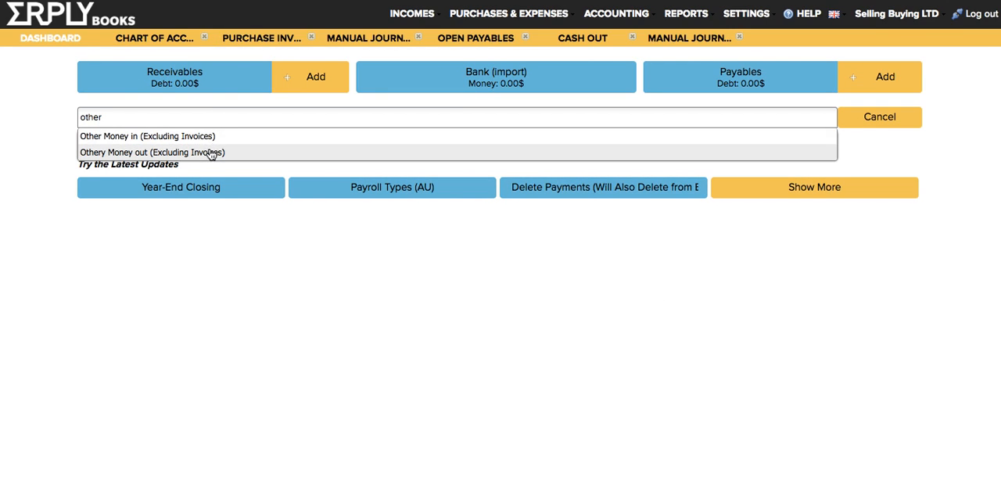
{"action": "left_click", "coordinate": [179, 139]}
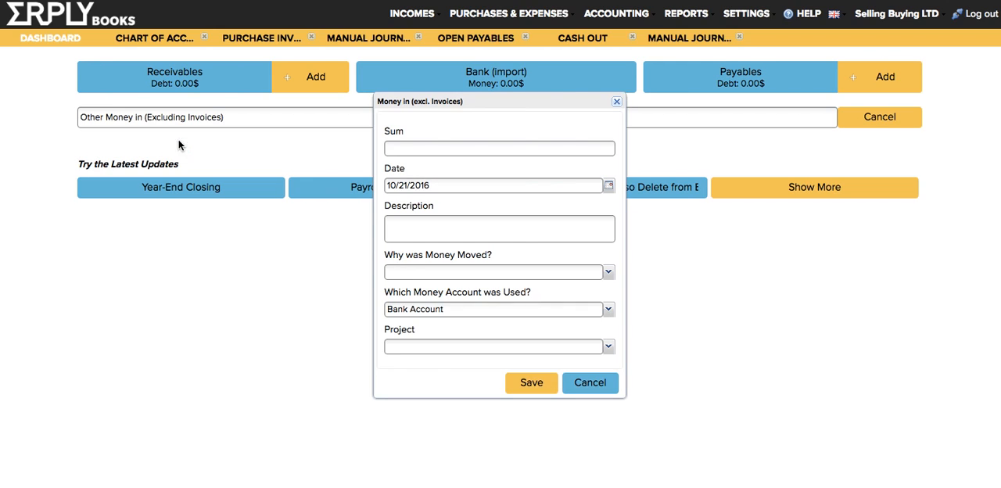
{"action": "left_click", "coordinate": [610, 311]}
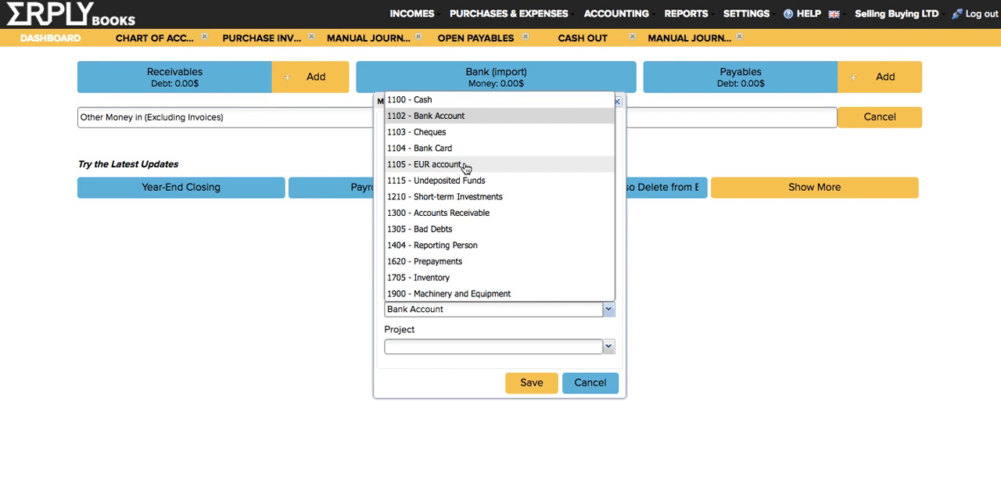
{"action": "left_click", "coordinate": [465, 165]}
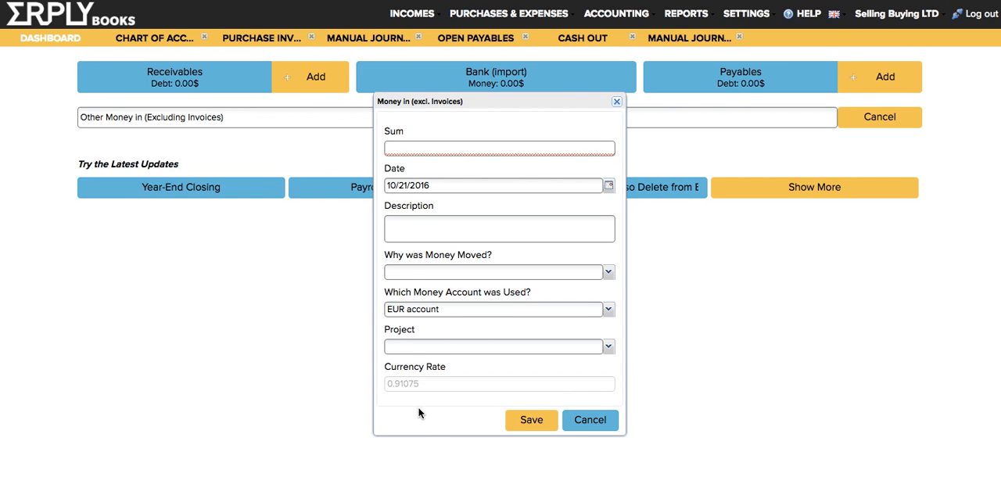
{"action": "left_click", "coordinate": [583, 420]}
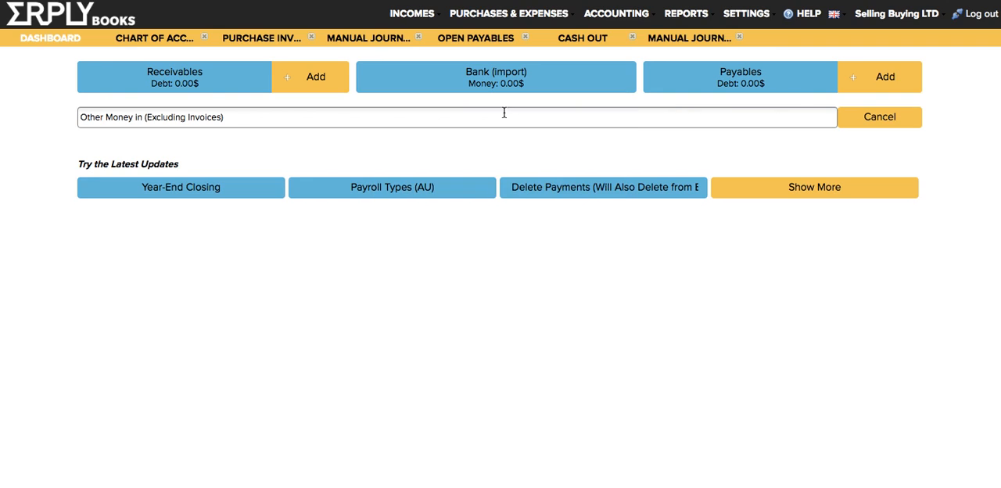
- Open the bank import from the dashboard, review its Calculate Currency Rate and money account options, and dismiss the import dialog
{"action": "left_click", "coordinate": [470, 76]}
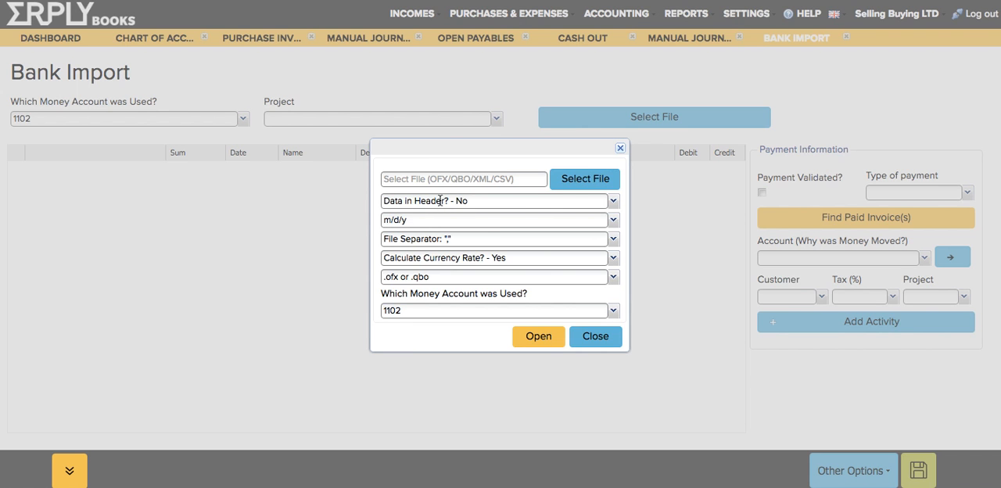
{"action": "left_click", "coordinate": [614, 259]}
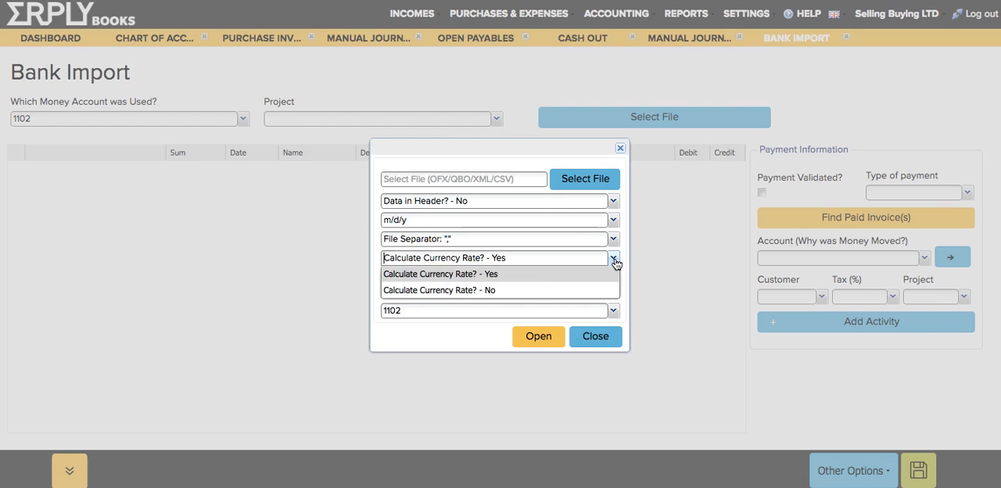
{"action": "left_click", "coordinate": [452, 334]}
{"action": "left_click", "coordinate": [613, 312]}
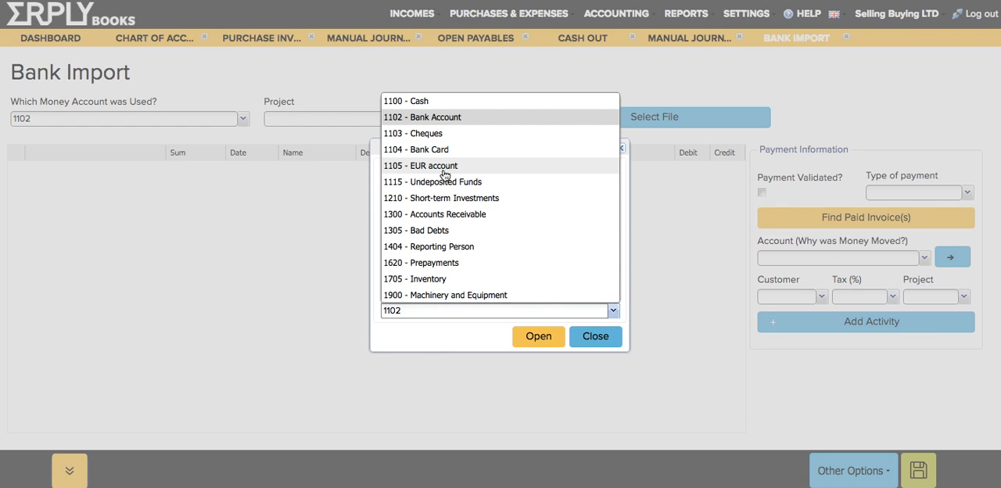
{"action": "left_click", "coordinate": [418, 351]}
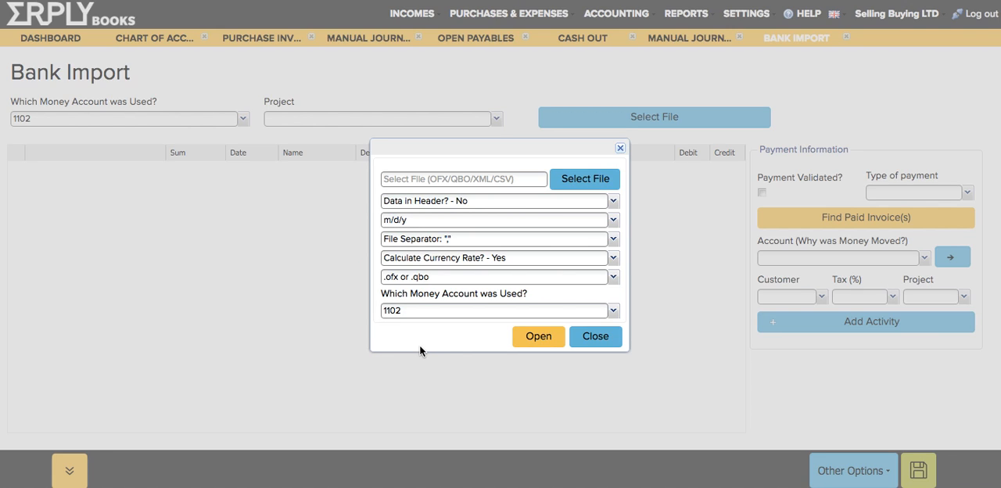
{"action": "left_click", "coordinate": [595, 336]}
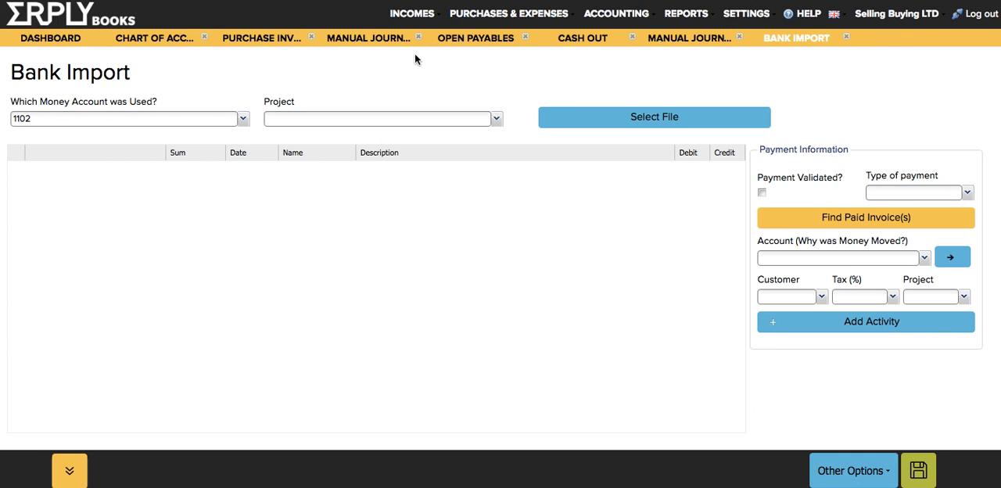
- Return to the dashboard and close all the other open pages, from the chart of accounts through the bank import
{"action": "left_click", "coordinate": [173, 11]}
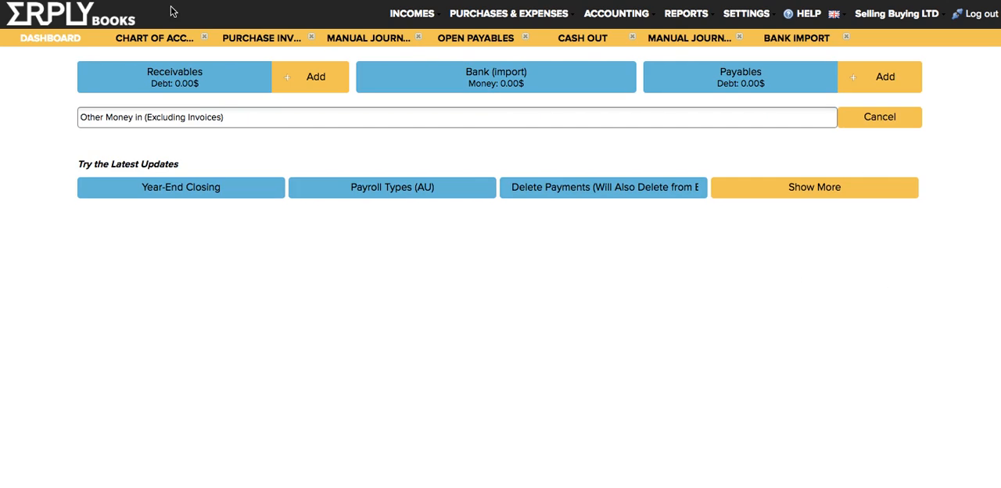
{"action": "left_click", "coordinate": [205, 38]}
{"action": "left_click", "coordinate": [205, 38]}
{"action": "left_click", "coordinate": [205, 38]}
{"action": "left_click", "coordinate": [205, 37]}
{"action": "left_click", "coordinate": [205, 37]}
{"action": "left_click", "coordinate": [205, 37]}
{"action": "left_click", "coordinate": [205, 38]}
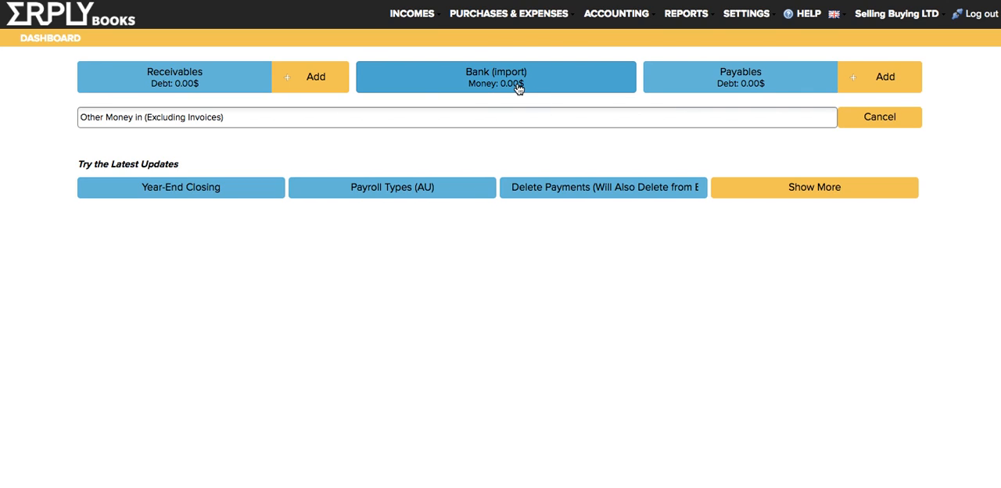
- Open the organisation's Configuration settings, choose Trinidadian dollar as the base currency, and acknowledge the currency change notice
{"action": "left_click", "coordinate": [759, 13]}
{"action": "left_click", "coordinate": [772, 49]}
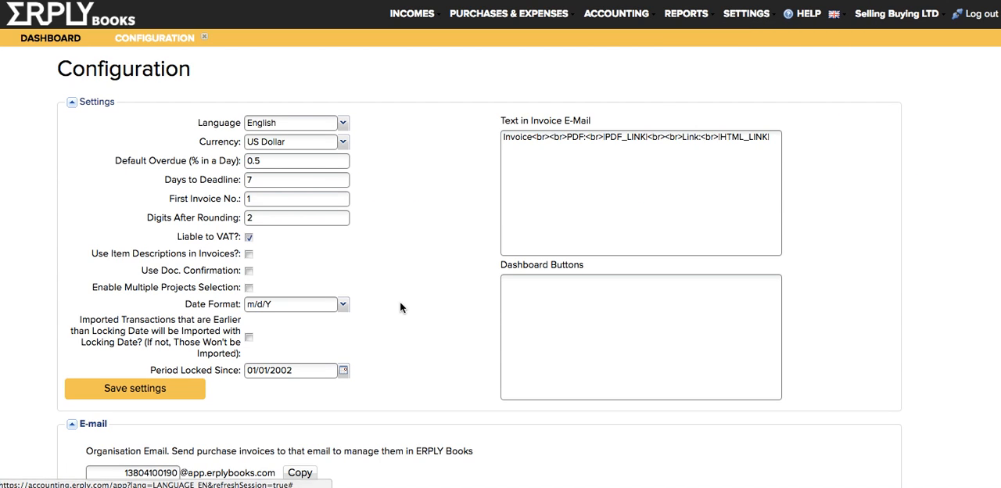
{"action": "left_click", "coordinate": [342, 142]}
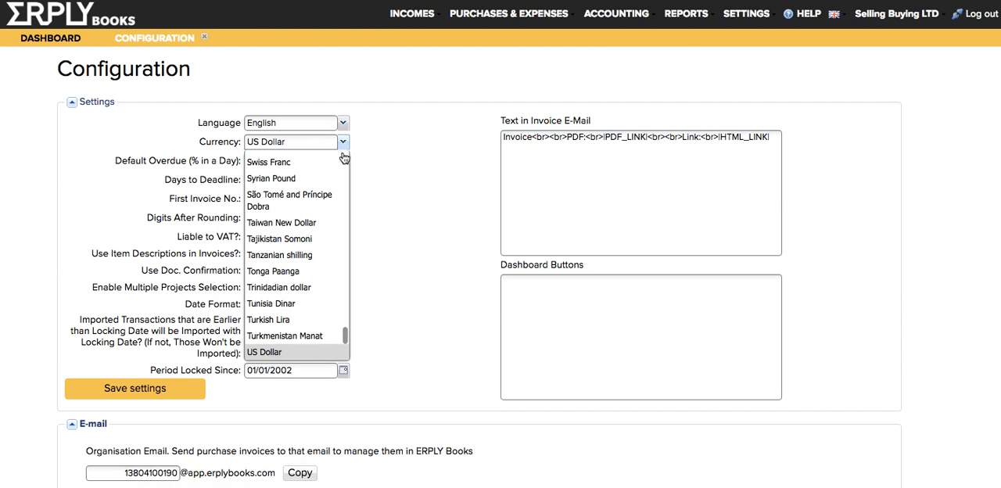
{"action": "left_click", "coordinate": [294, 289]}
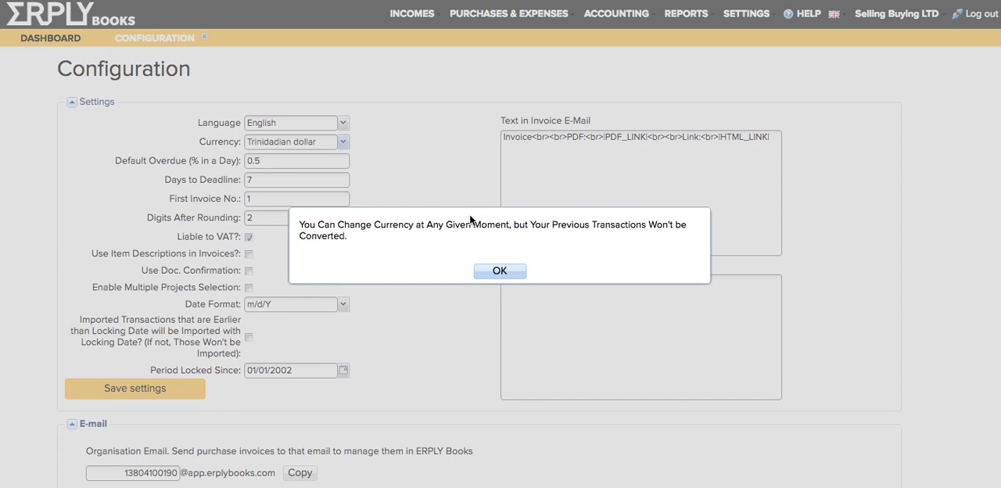
{"action": "left_click", "coordinate": [499, 271]}
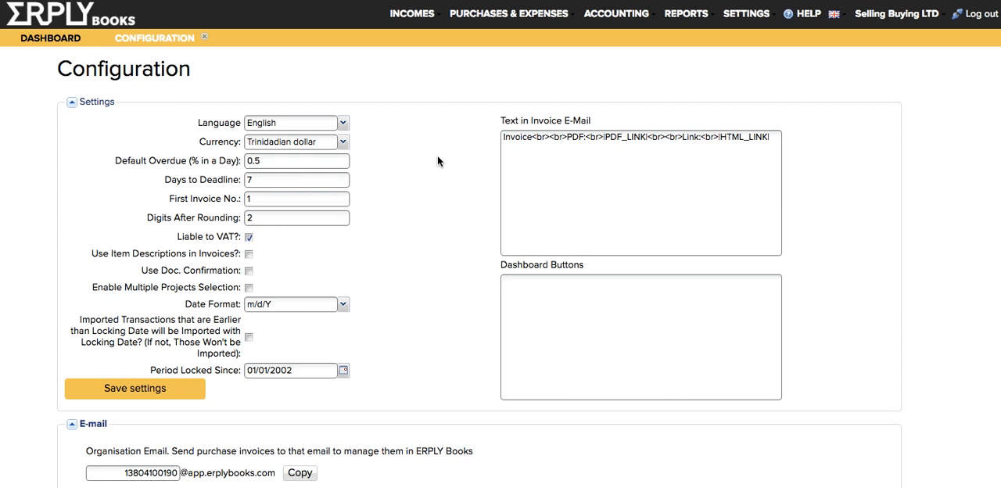